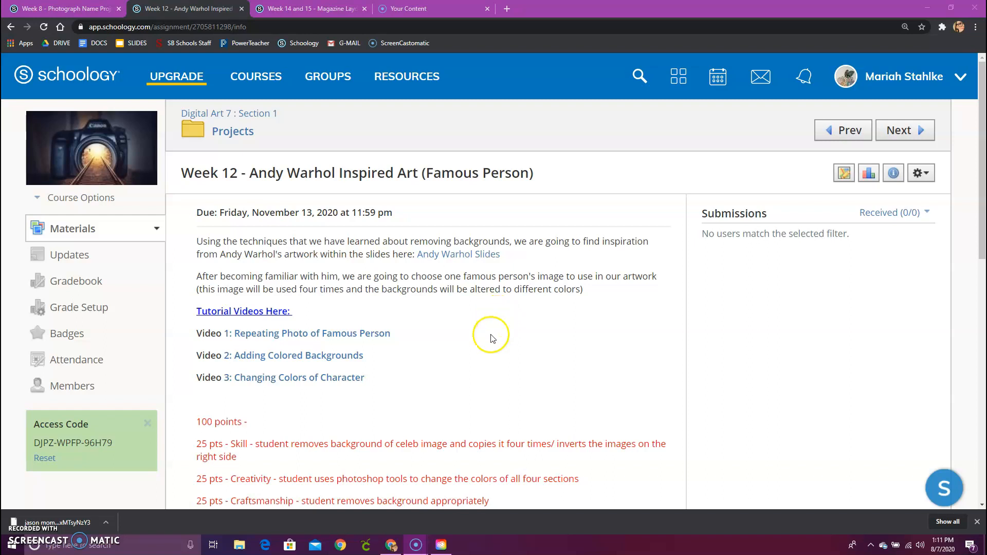
Step: Review the Week 12 Andy Warhol assignment's instructions, grading criteria and four-panel example artwork
{"action": "scroll", "coordinate": [490, 368], "scroll_direction": "down", "scroll_amount": 7}
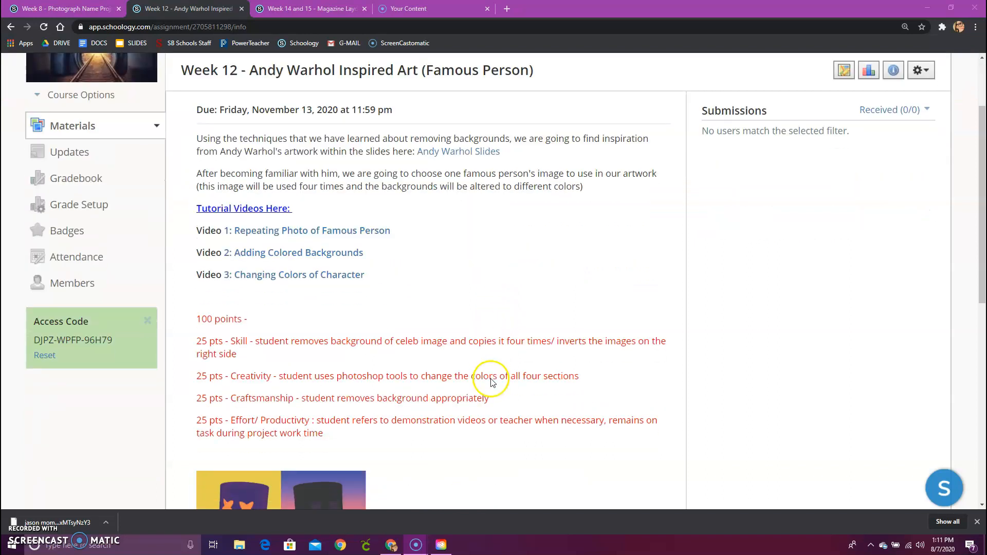
{"action": "scroll", "coordinate": [486, 349], "scroll_direction": "down", "scroll_amount": 1}
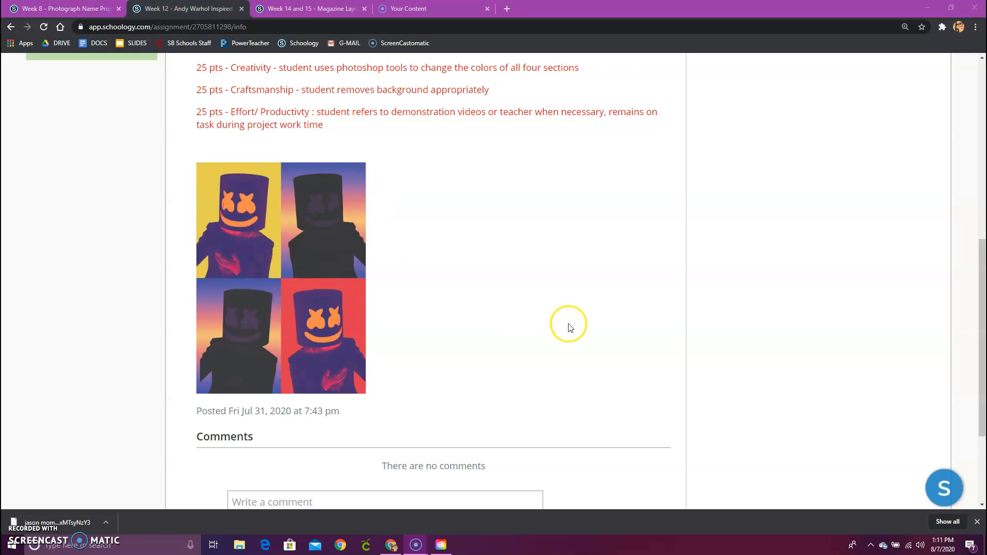
{"action": "scroll", "coordinate": [568, 326], "scroll_direction": "up", "scroll_amount": 8}
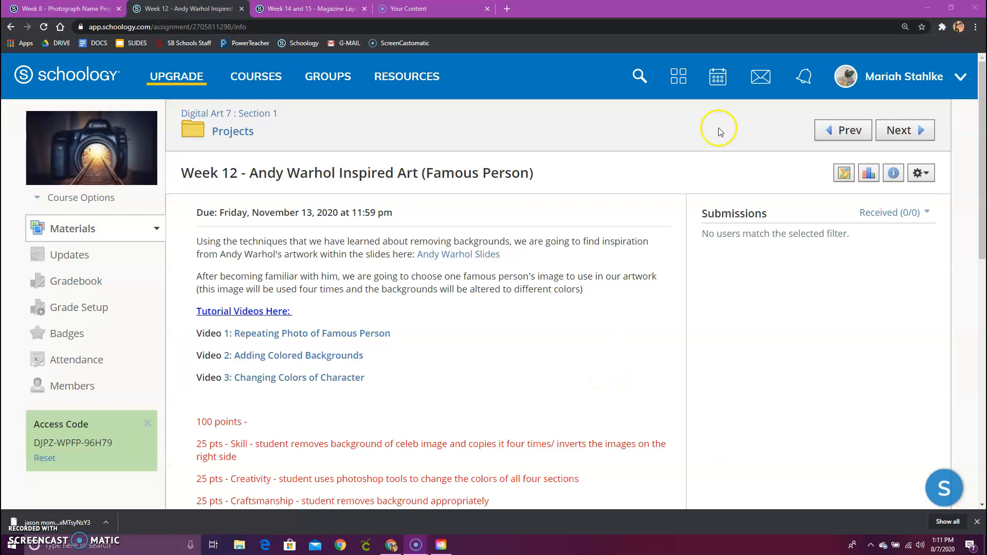
Step: Leave the browser, open Creative Cloud from the desktop and launch Photoshop
{"action": "left_click", "coordinate": [927, 8]}
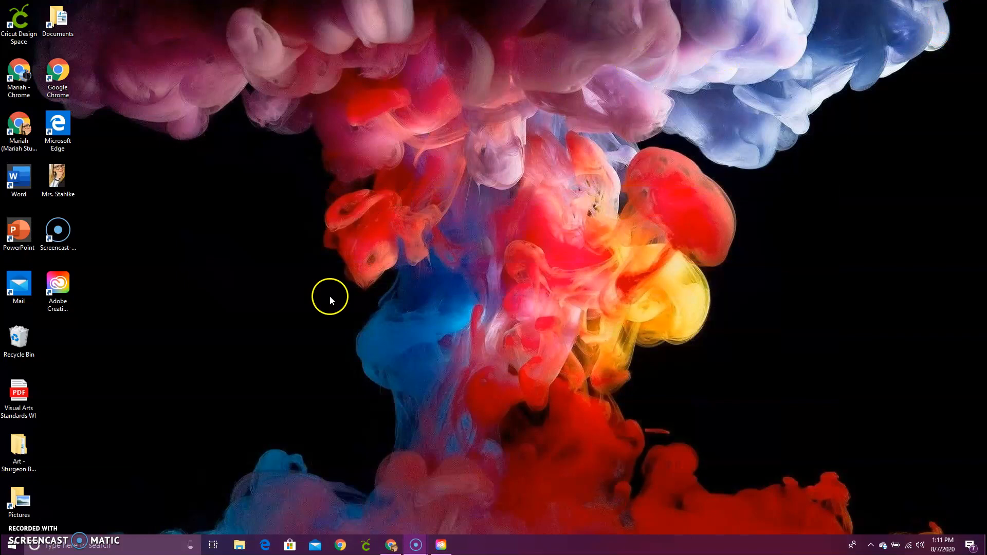
{"action": "double_click", "coordinate": [64, 286]}
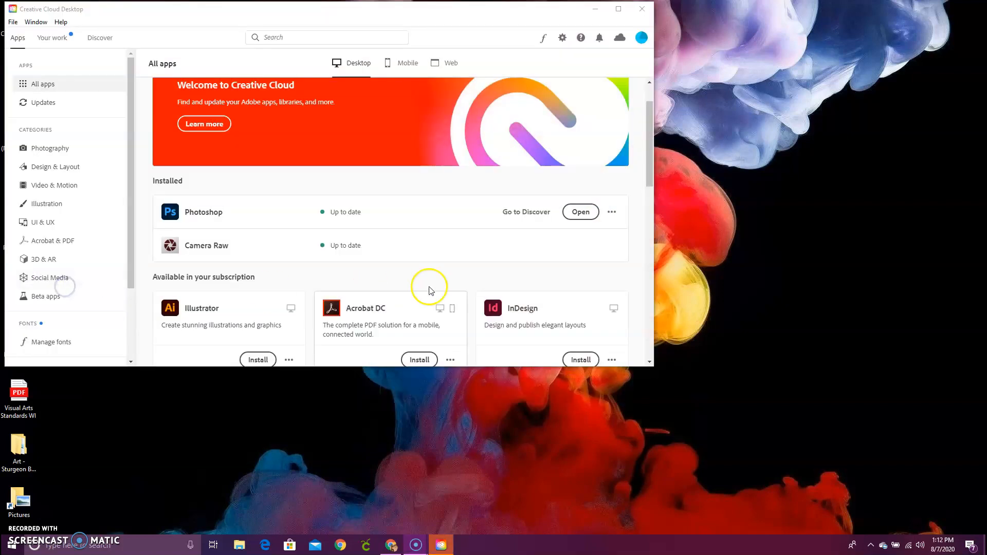
{"action": "left_click", "coordinate": [583, 212]}
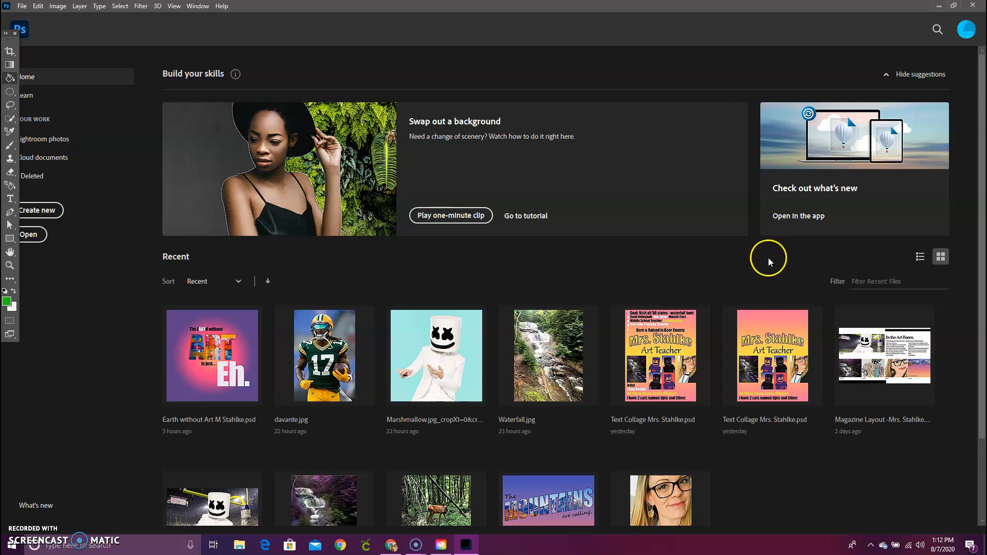
Step: Start a new document and enter a width of 9 and a height of 11
{"action": "left_click", "coordinate": [60, 216]}
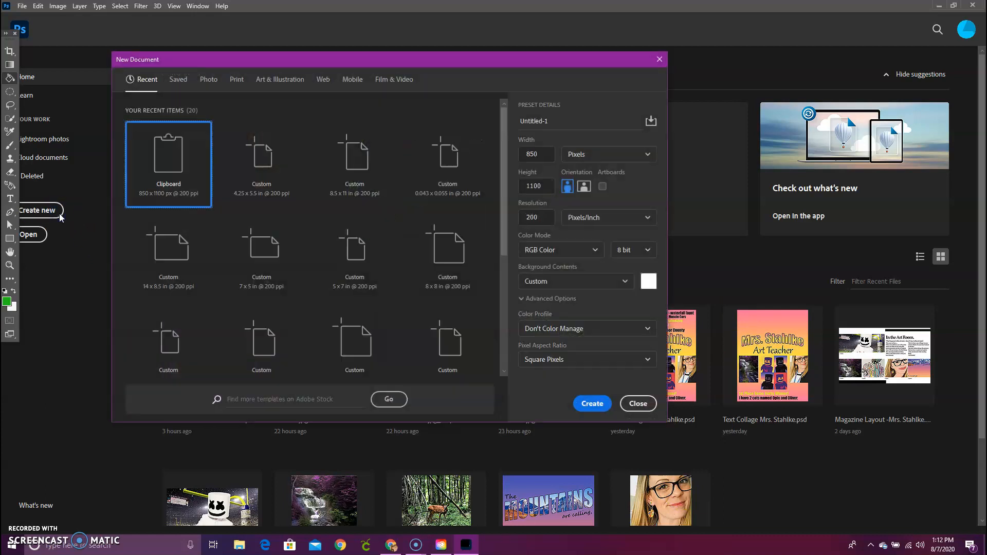
{"action": "double_click", "coordinate": [527, 157]}
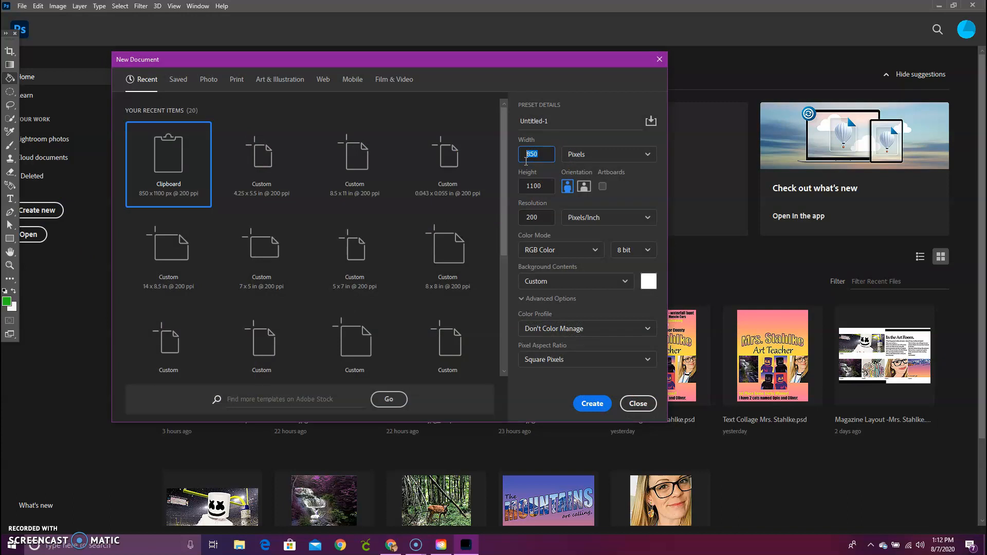
{"action": "type", "text": "8"}
{"action": "key", "text": "Tab"}
{"action": "type", "text": "11"}
Step: Switch the new document's units to inches and set its width to 8.5 and height to 11
{"action": "left_click", "coordinate": [606, 158]}
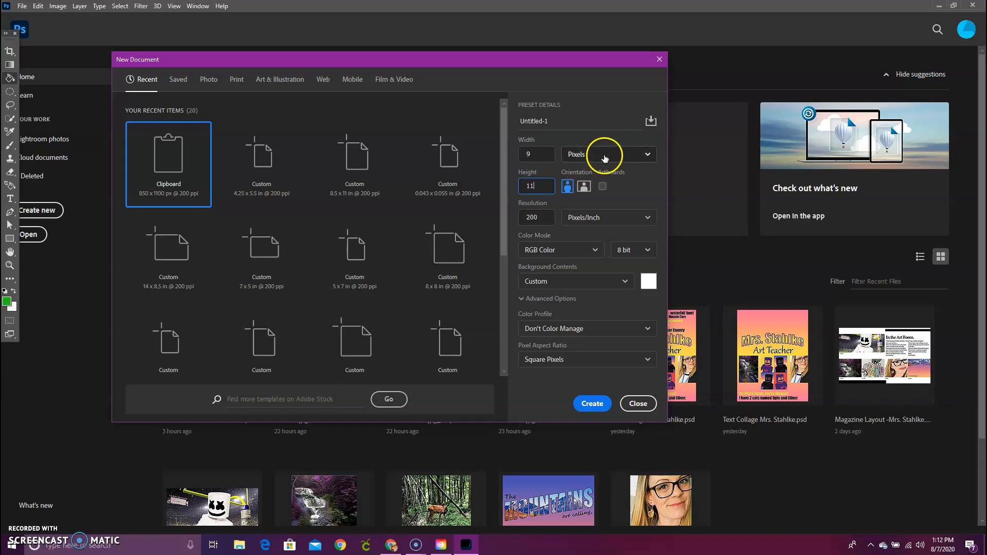
{"action": "left_click", "coordinate": [605, 157]}
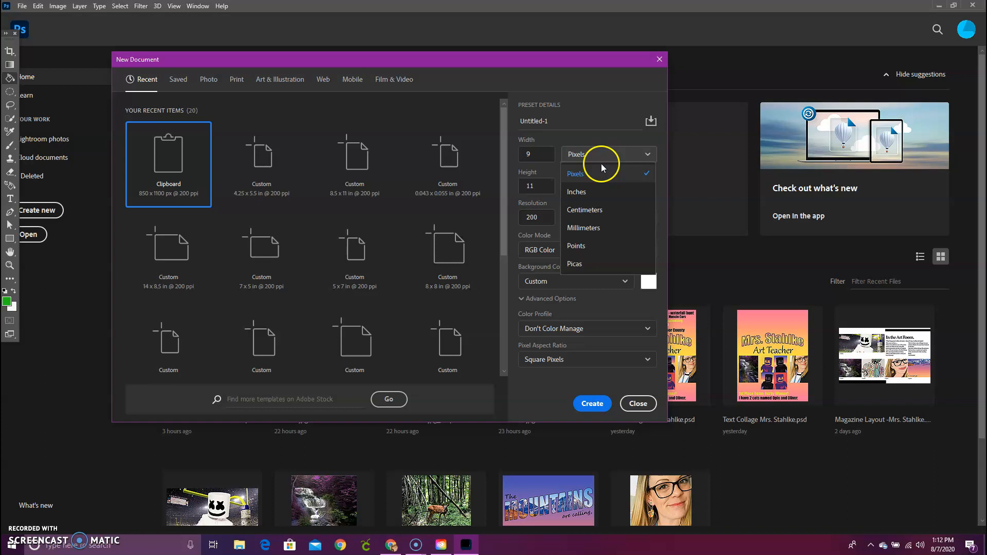
{"action": "left_click", "coordinate": [593, 195]}
{"action": "left_click_drag", "start_coordinate": [536, 155], "coordinate": [507, 161]}
{"action": "type", "text": "8.5"}
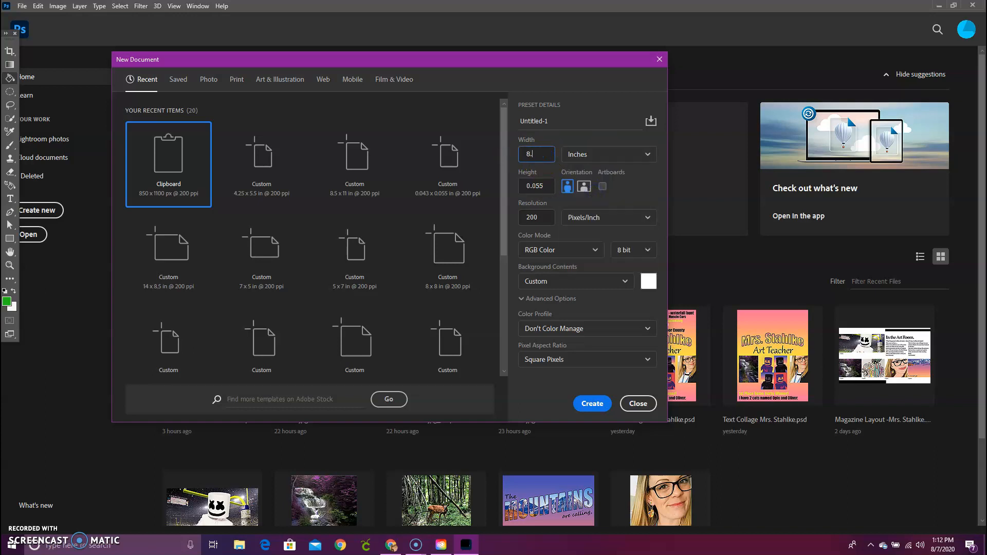
{"action": "left_click", "coordinate": [516, 180]}
{"action": "left_click_drag", "start_coordinate": [540, 186], "coordinate": [498, 189]}
{"action": "type", "text": "11"}
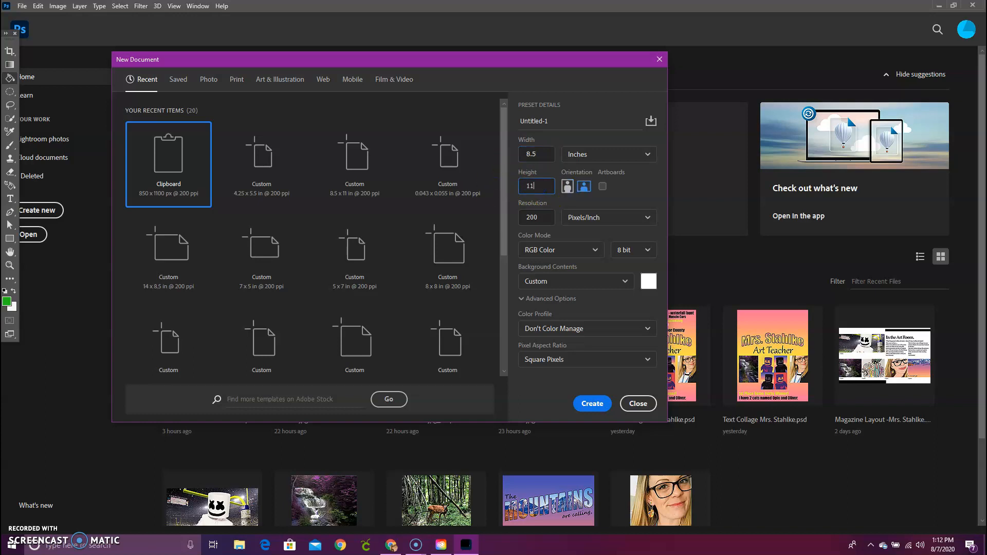
Step: Set the background contents to white and create the 8.5 by 11 inch document
{"action": "left_click", "coordinate": [535, 196]}
{"action": "left_click", "coordinate": [555, 277]}
{"action": "left_click", "coordinate": [553, 304]}
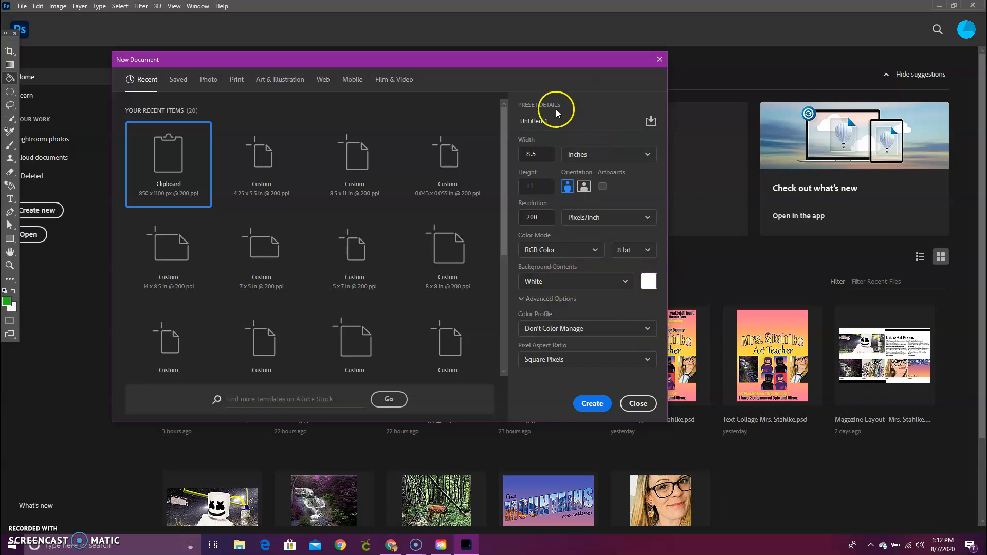
{"action": "left_click", "coordinate": [547, 123]}
{"action": "left_click", "coordinate": [530, 140]}
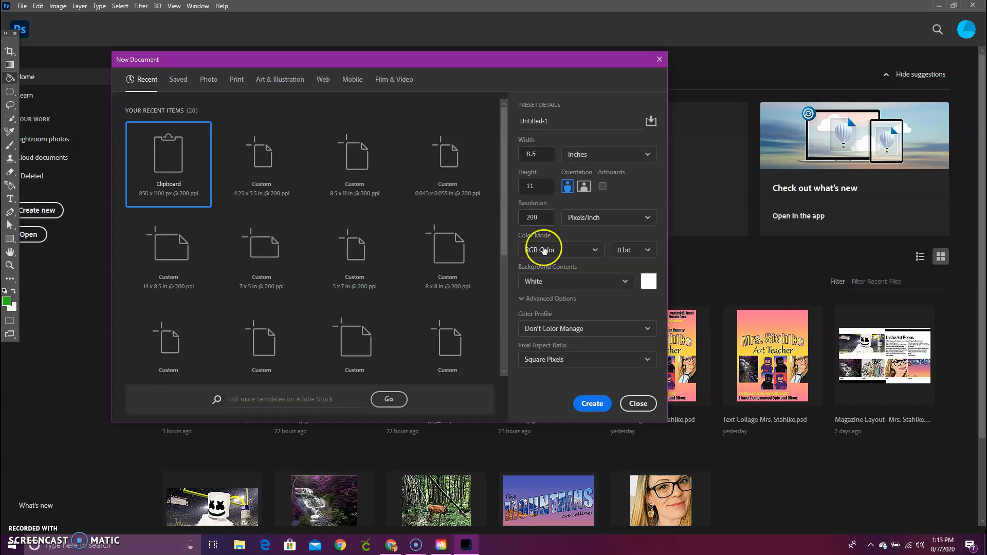
{"action": "left_click", "coordinate": [590, 404]}
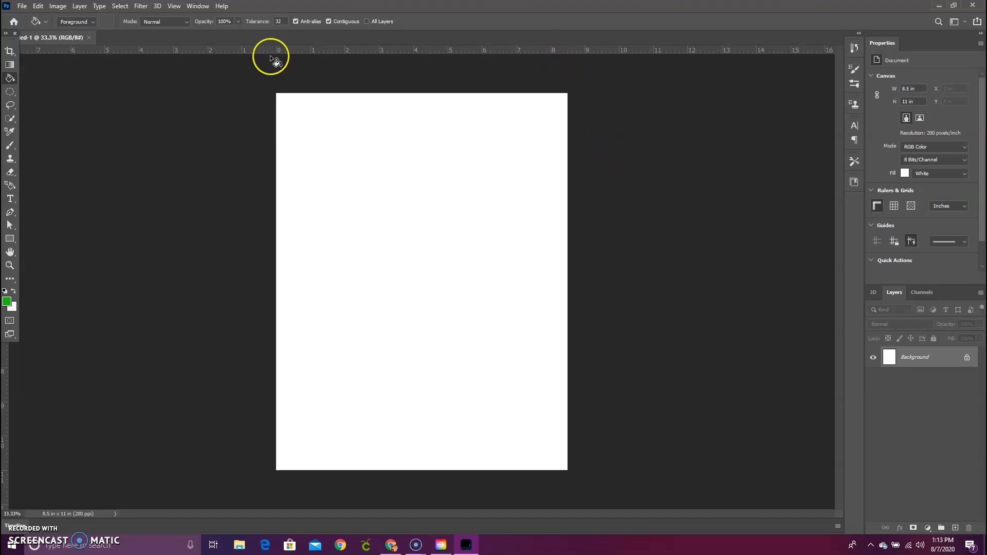
Step: Start a second new document in inches with a width of 4.25 and a height of 5.5
{"action": "left_click", "coordinate": [23, 7]}
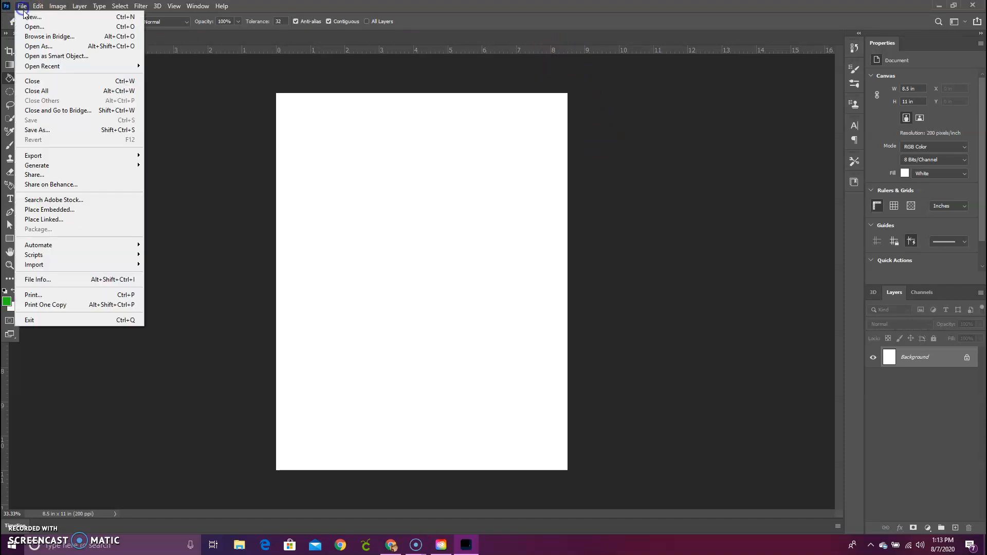
{"action": "left_click", "coordinate": [31, 16]}
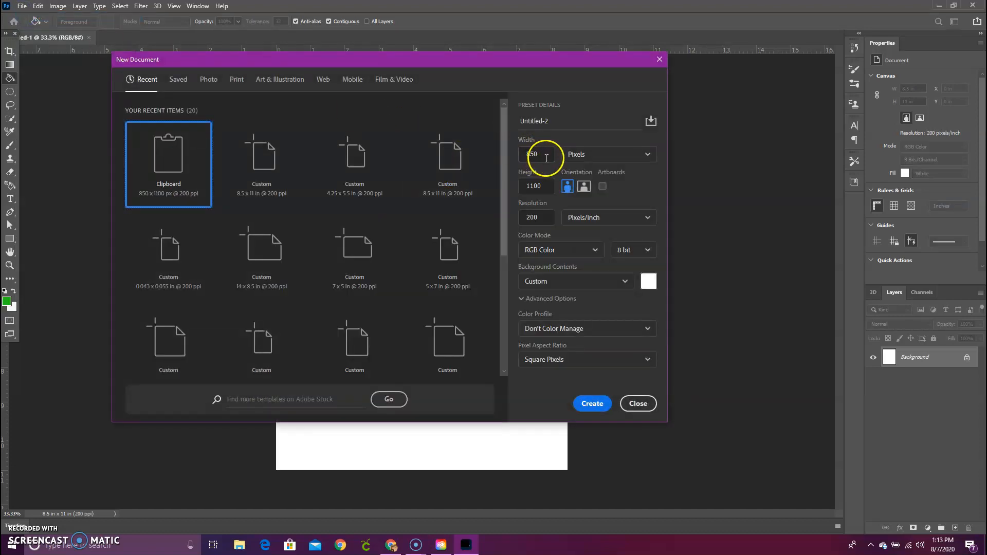
{"action": "left_click", "coordinate": [574, 154]}
{"action": "left_click", "coordinate": [581, 193]}
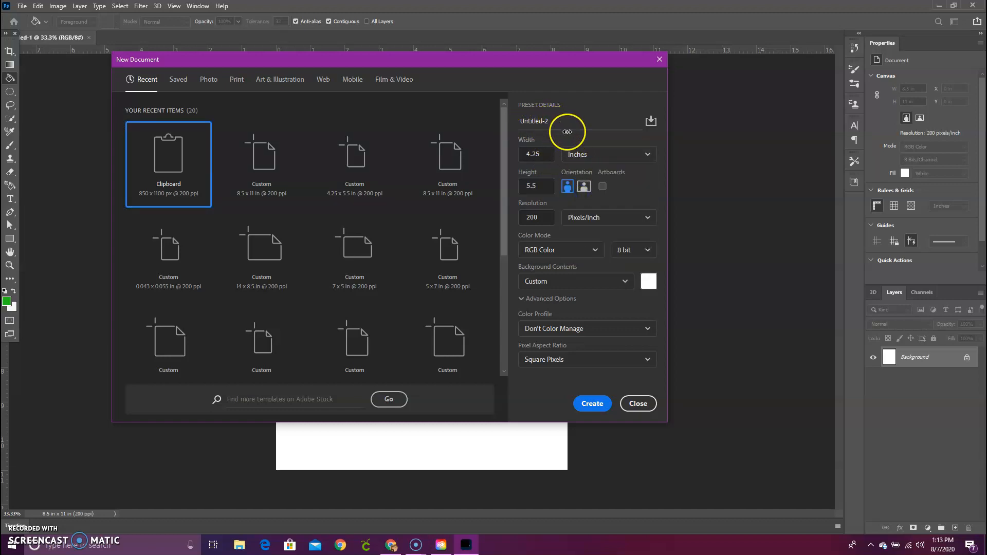
{"action": "left_click_drag", "start_coordinate": [551, 156], "coordinate": [517, 155]}
{"action": "type", "text": "4.25"}
{"action": "left_click", "coordinate": [535, 187]}
{"action": "left_click_drag", "start_coordinate": [536, 187], "coordinate": [516, 186]}
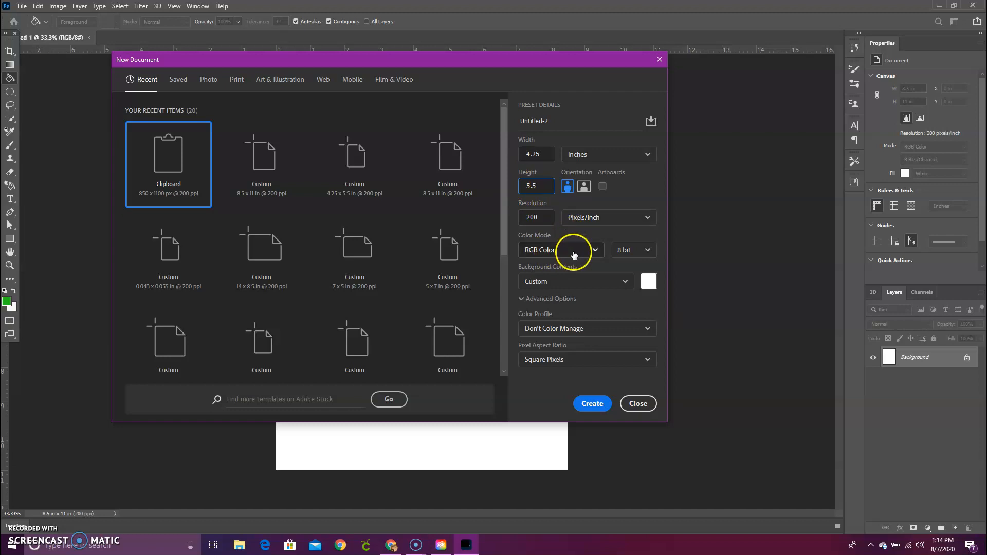
Step: Set the second document's background contents to white and create it
{"action": "left_click", "coordinate": [595, 281]}
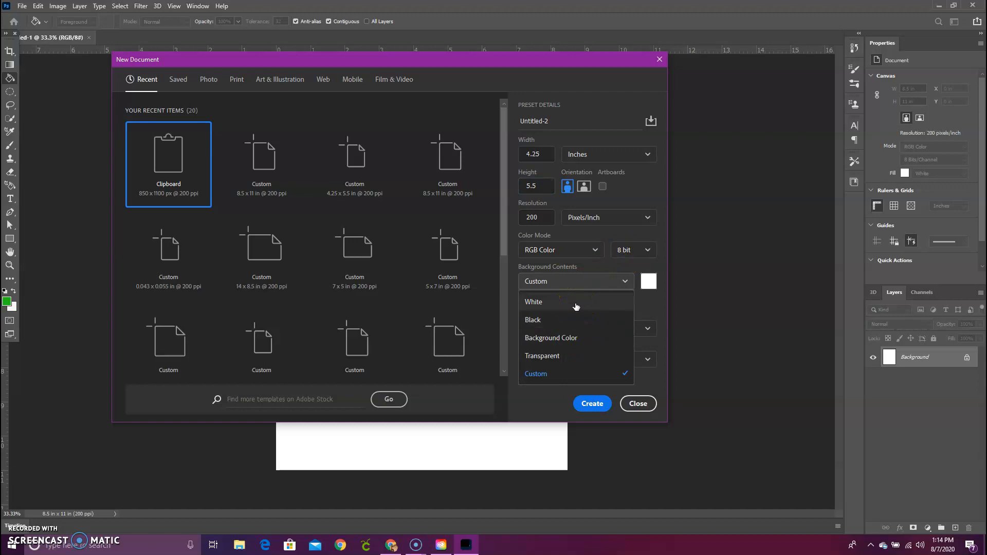
{"action": "left_click", "coordinate": [576, 307]}
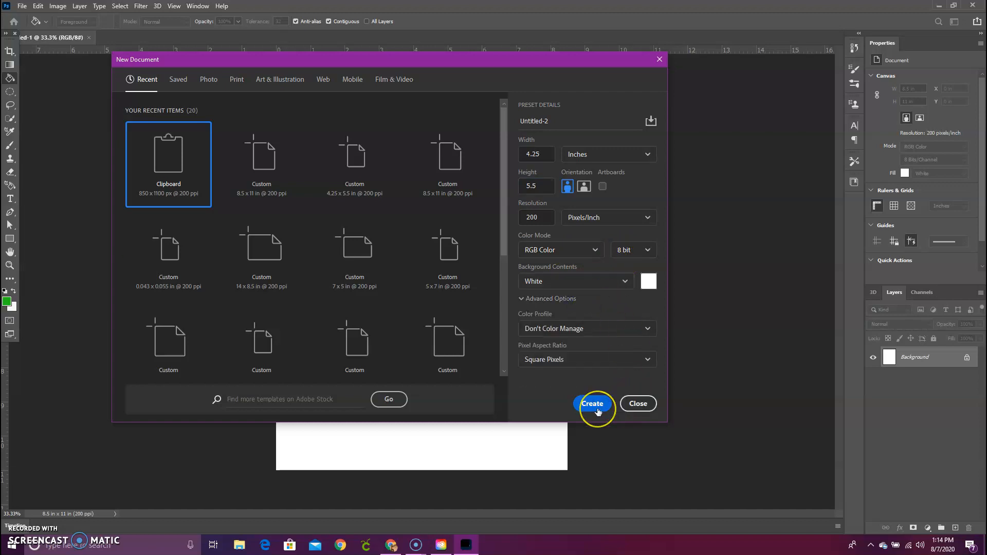
{"action": "key", "text": "ctrl+Tab"}
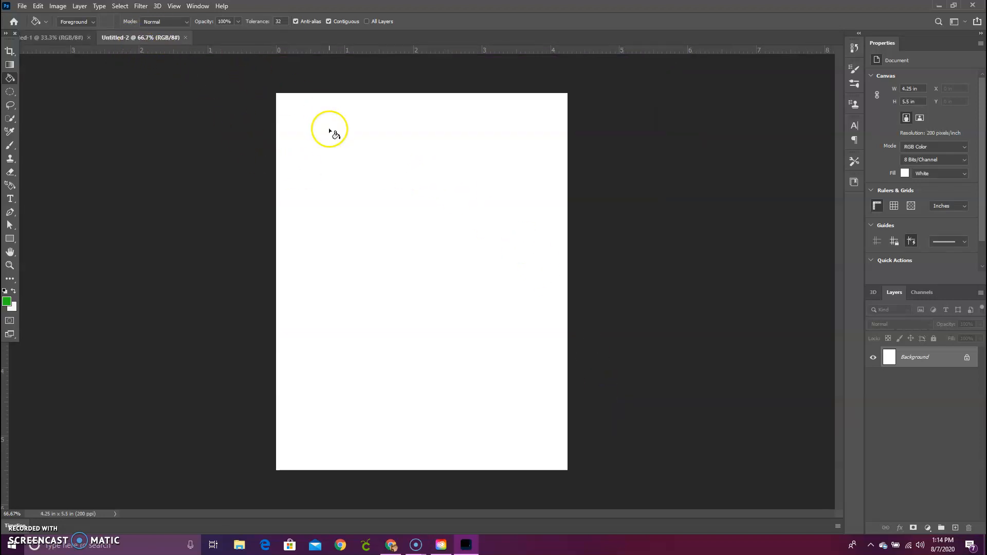
Step: Place the jason momoa image from the Andy Warhol Project folder as embedded in the 4.25 by 5.5 inch document
{"action": "left_click", "coordinate": [66, 39]}
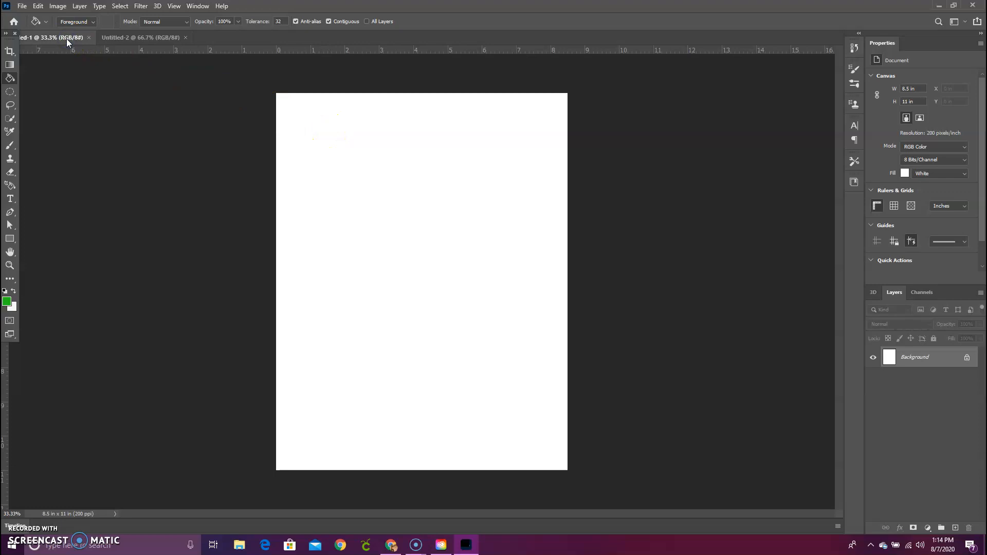
{"action": "left_click", "coordinate": [126, 39]}
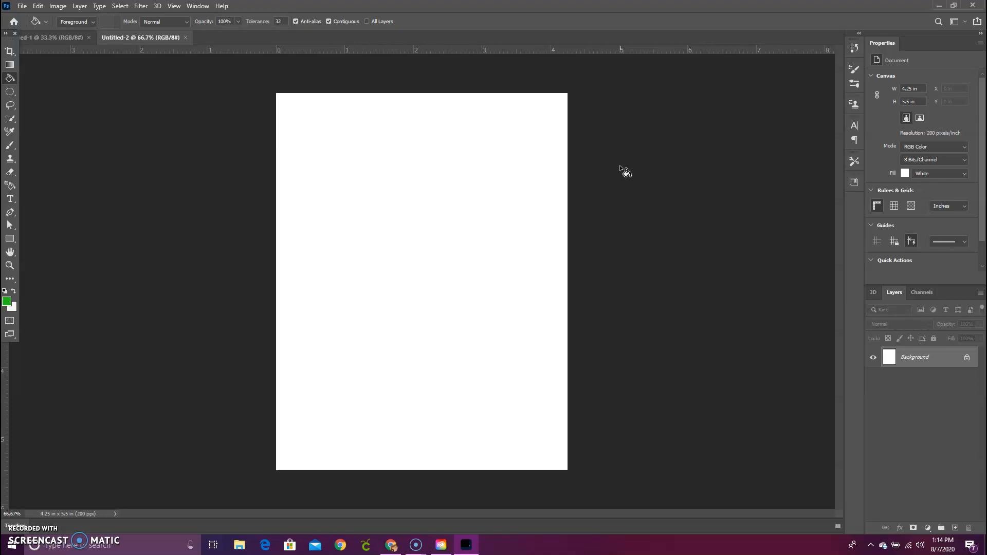
{"action": "left_click", "coordinate": [22, 6]}
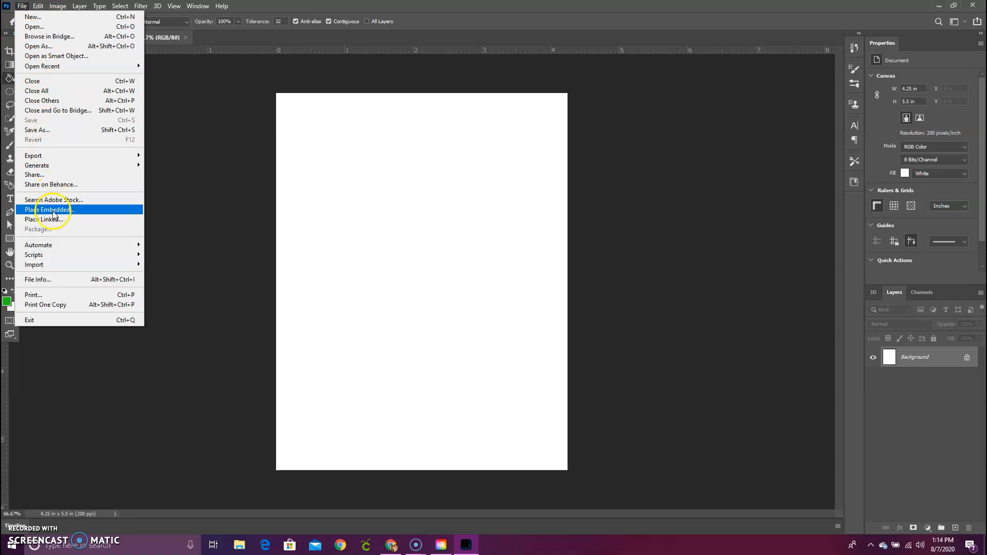
{"action": "left_click", "coordinate": [75, 210]}
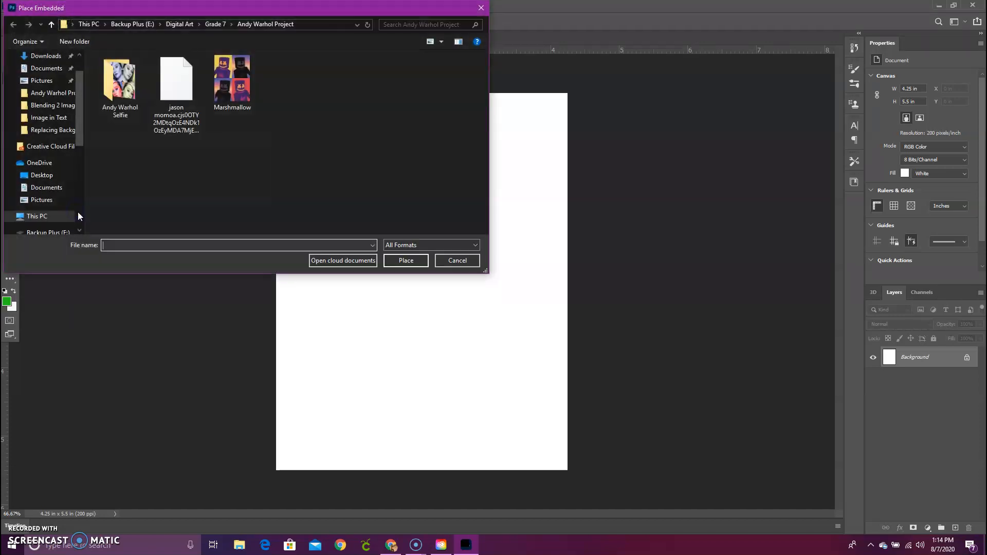
{"action": "left_click", "coordinate": [178, 79]}
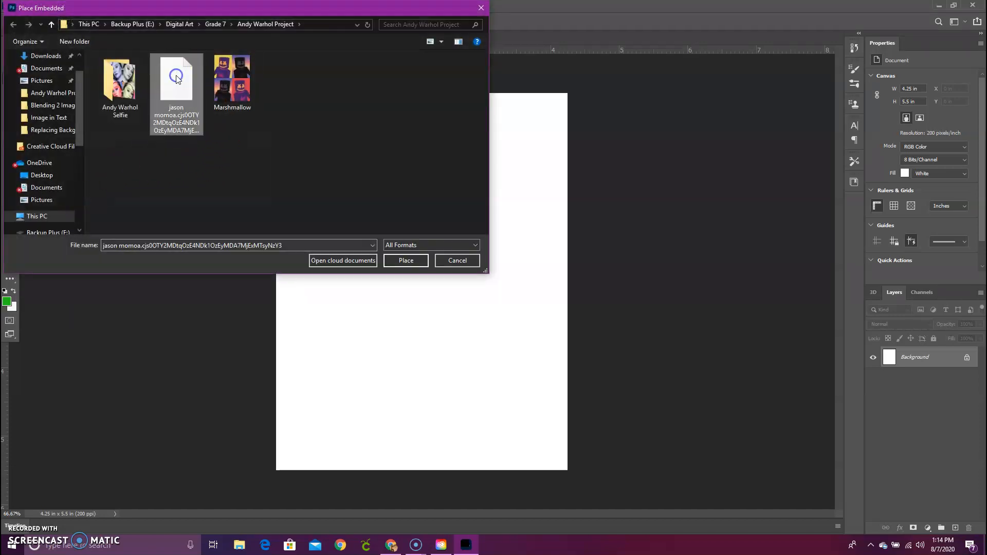
{"action": "left_click", "coordinate": [396, 265]}
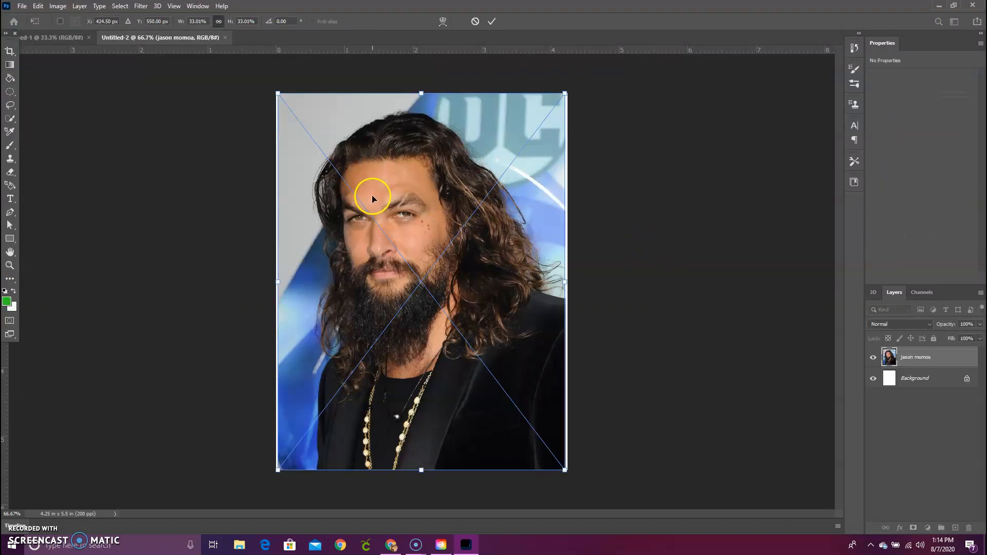
Step: Scale the placed photo to about 34%, position it to cover the whole canvas and commit the placement
{"action": "left_click_drag", "start_coordinate": [276, 94], "coordinate": [275, 91]}
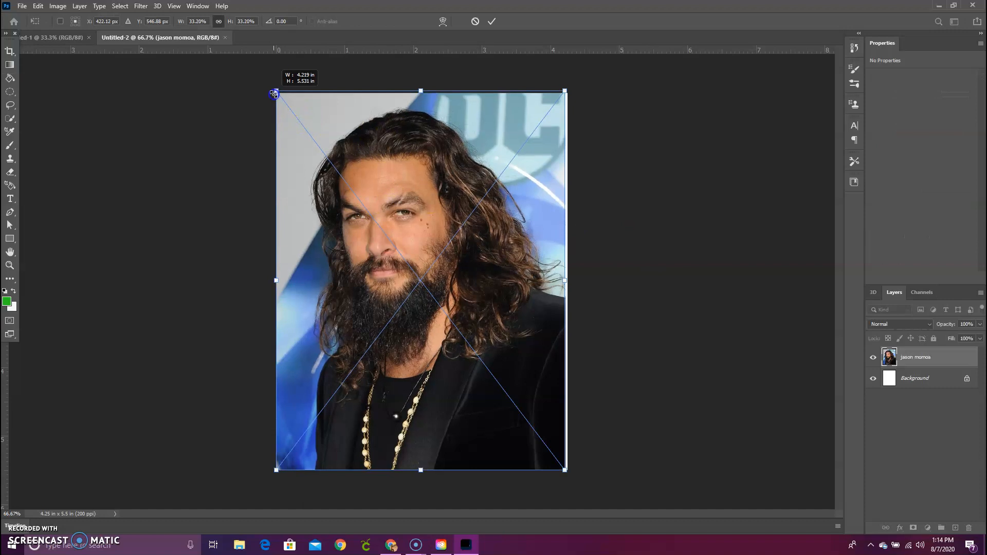
{"action": "left_click_drag", "start_coordinate": [562, 470], "coordinate": [571, 477]}
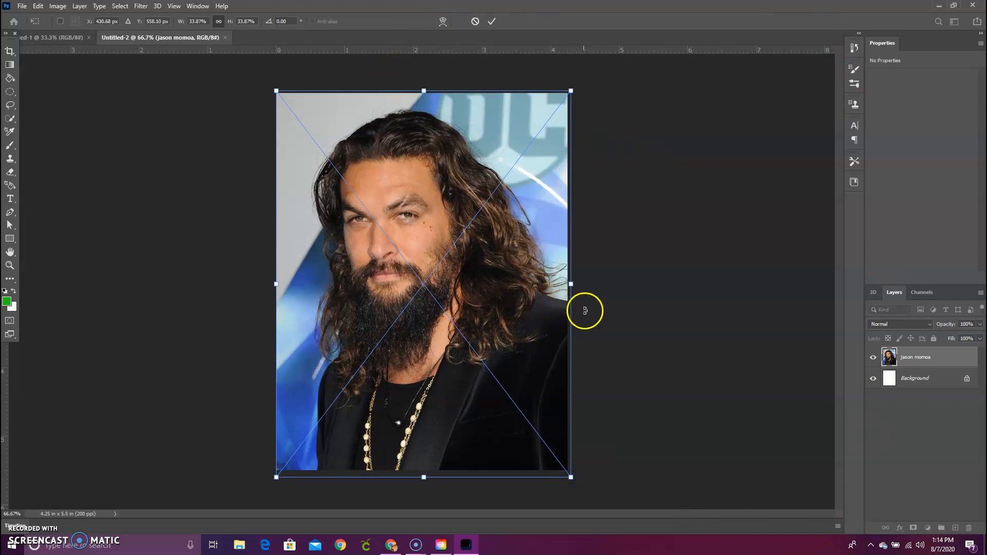
{"action": "left_click_drag", "start_coordinate": [524, 299], "coordinate": [524, 303]}
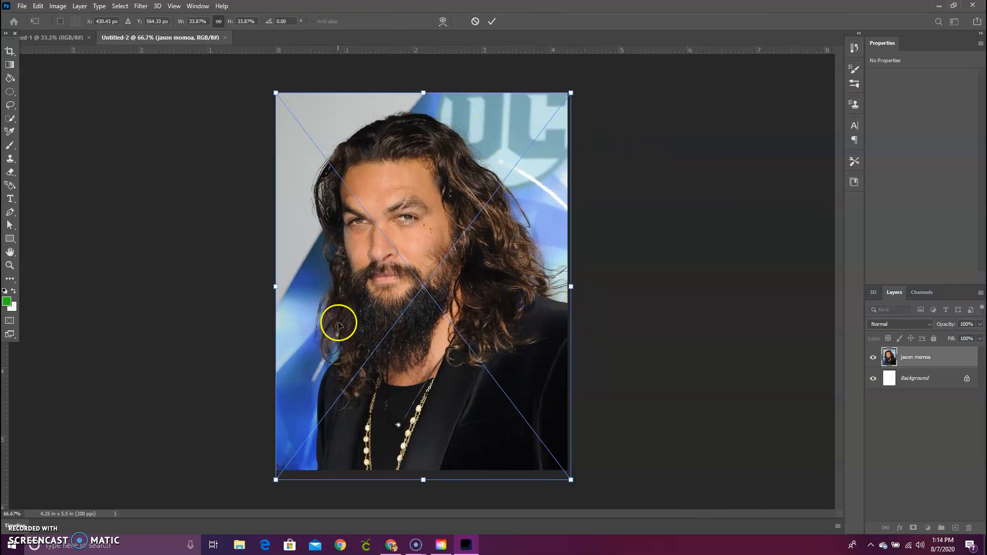
{"action": "left_click", "coordinate": [491, 24]}
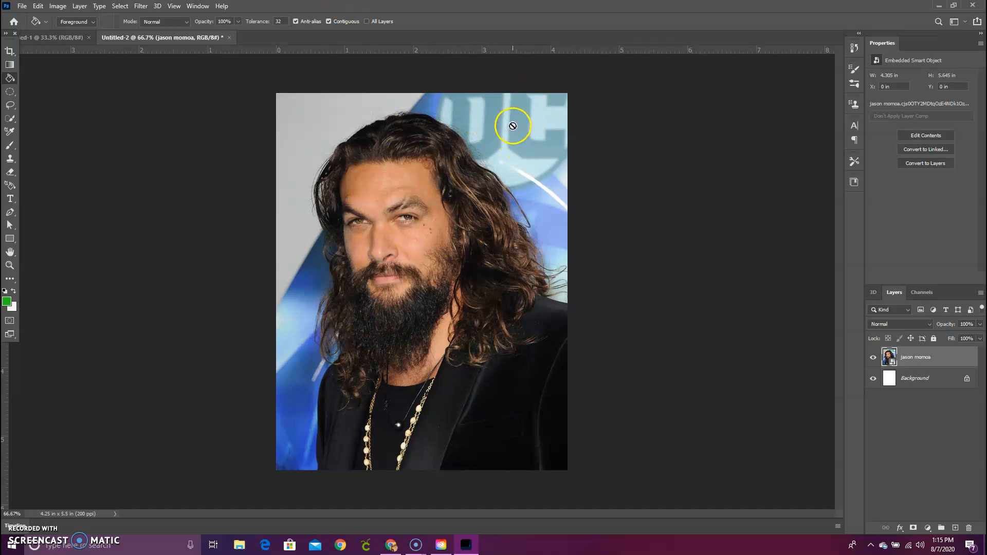
Step: Try the Object Selection tool briefly and switch to the Quick Selection tool
{"action": "right_click", "coordinate": [12, 122]}
{"action": "left_click", "coordinate": [43, 121]}
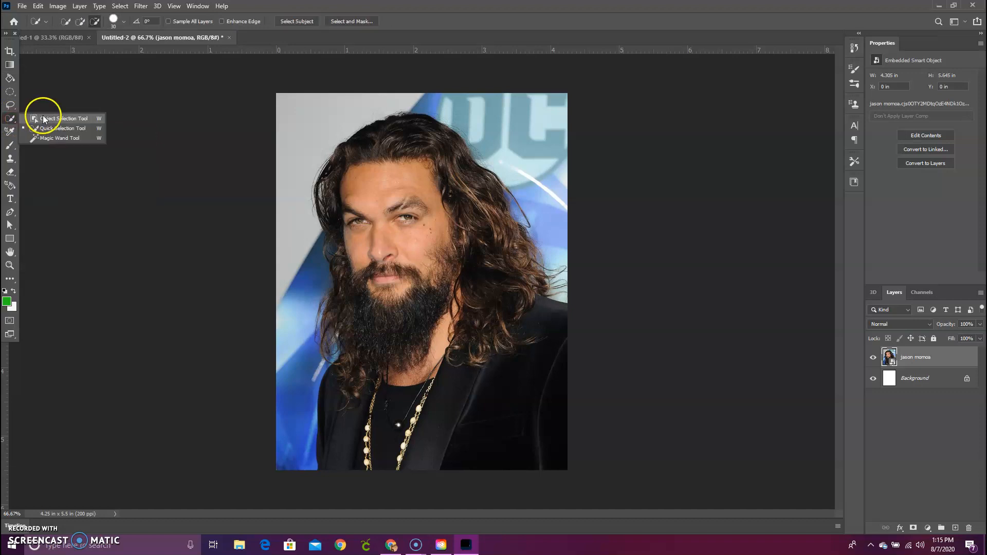
{"action": "right_click", "coordinate": [11, 122]}
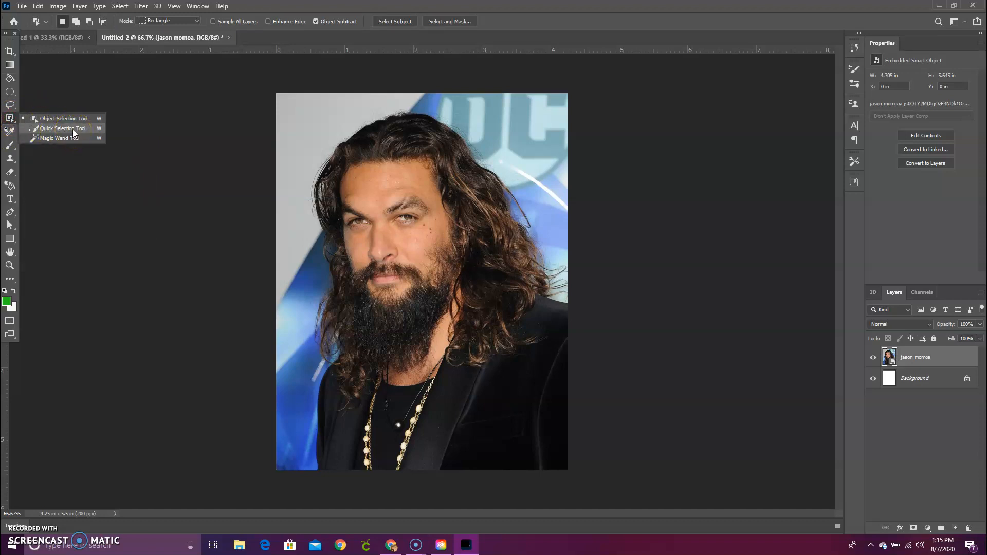
{"action": "left_click", "coordinate": [73, 129]}
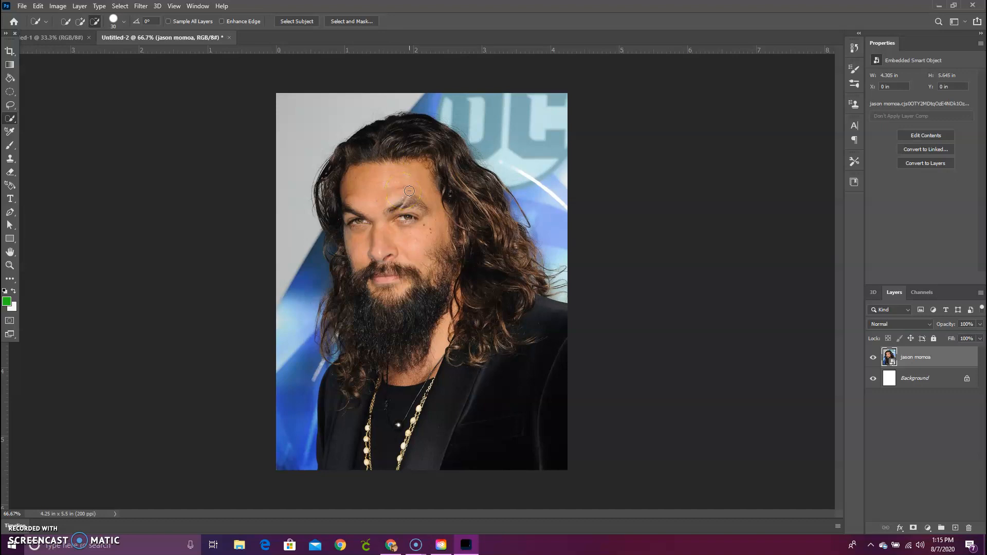
Step: Rasterize the jason momoa smart object layer so its pixels can be edited
{"action": "mouse_move", "coordinate": [409, 190]}
{"action": "left_mouse_down"}
{"action": "mouse_move", "coordinate": [426, 163]}
{"action": "mouse_move", "coordinate": [419, 216]}
{"action": "left_mouse_up"}
{"action": "right_click", "coordinate": [903, 361]}
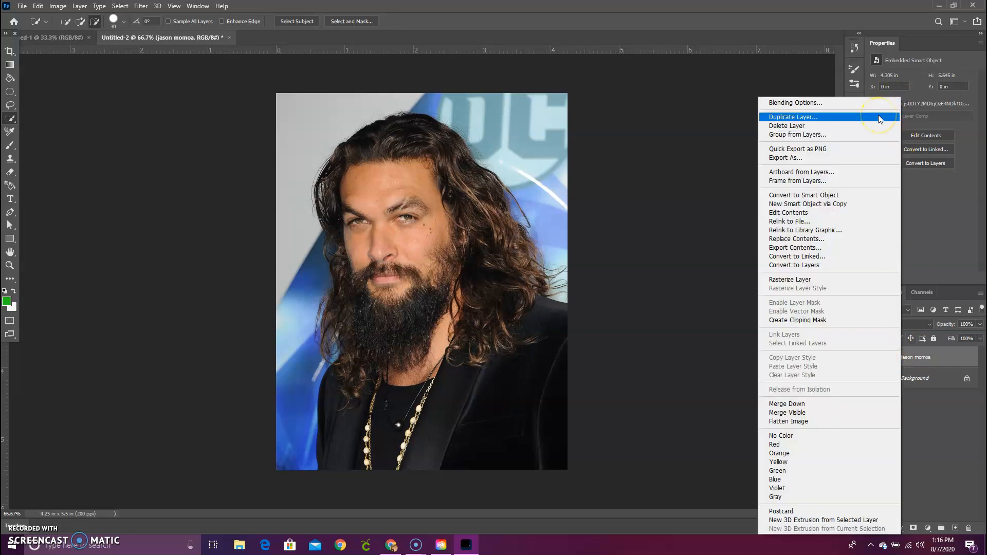
{"action": "left_click", "coordinate": [808, 283]}
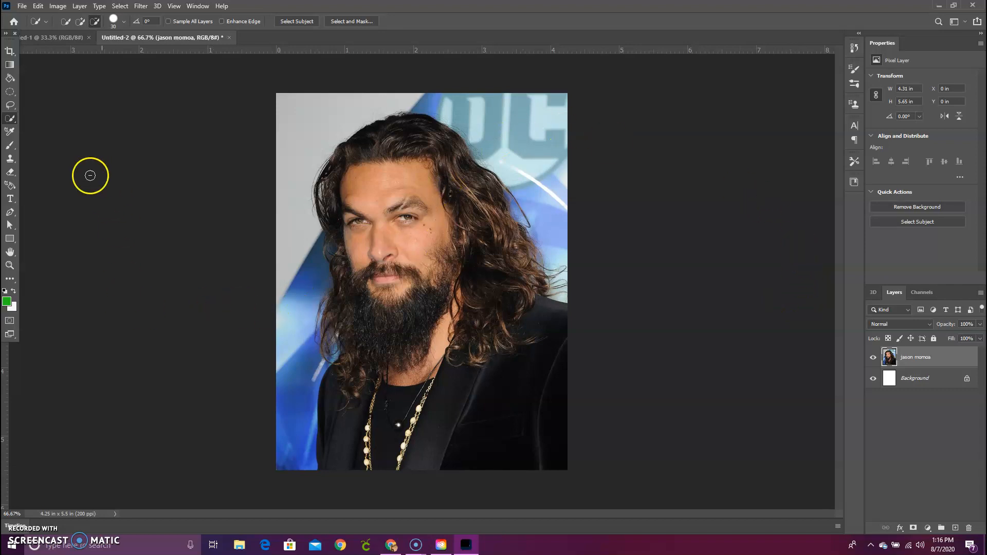
Step: Select the man's hair, face, beard and jacket with the Quick Selection tool, leaving the backdrop out
{"action": "left_click", "coordinate": [11, 120]}
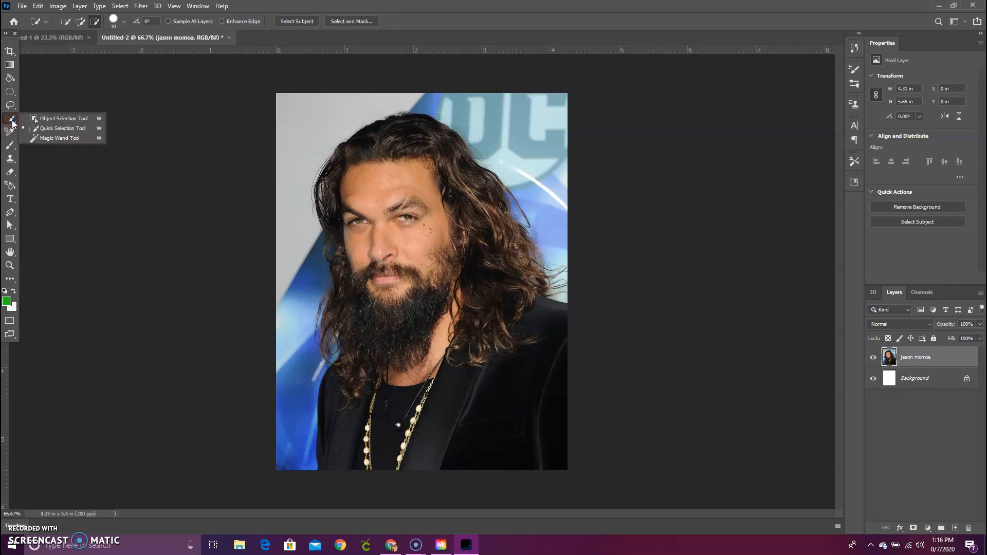
{"action": "left_click", "coordinate": [36, 128]}
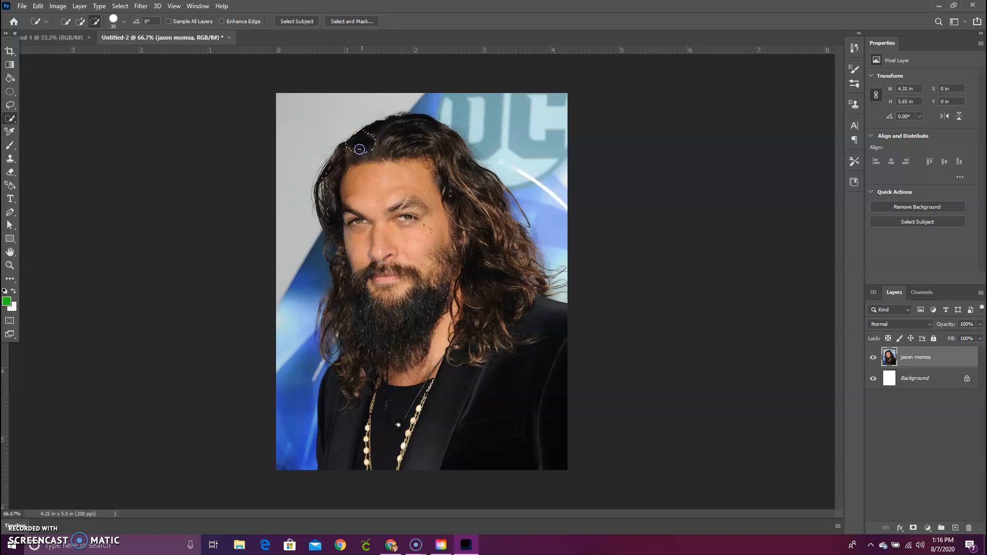
{"action": "mouse_move", "coordinate": [336, 166]}
{"action": "left_mouse_down"}
{"action": "mouse_move", "coordinate": [321, 208]}
{"action": "mouse_move", "coordinate": [343, 290]}
{"action": "mouse_move", "coordinate": [326, 348]}
{"action": "mouse_move", "coordinate": [346, 425]}
{"action": "mouse_move", "coordinate": [421, 446]}
{"action": "left_mouse_up"}
{"action": "mouse_move", "coordinate": [435, 390]}
{"action": "left_mouse_down"}
{"action": "mouse_move", "coordinate": [397, 433]}
{"action": "mouse_move", "coordinate": [421, 423]}
{"action": "mouse_move", "coordinate": [407, 414]}
{"action": "mouse_move", "coordinate": [390, 466]}
{"action": "left_mouse_up"}
{"action": "left_click", "coordinate": [363, 440]}
{"action": "left_click_drag", "start_coordinate": [463, 445], "coordinate": [507, 419]}
{"action": "mouse_move", "coordinate": [525, 312]}
{"action": "left_mouse_down"}
{"action": "mouse_move", "coordinate": [537, 274]}
{"action": "mouse_move", "coordinate": [514, 235]}
{"action": "left_mouse_up"}
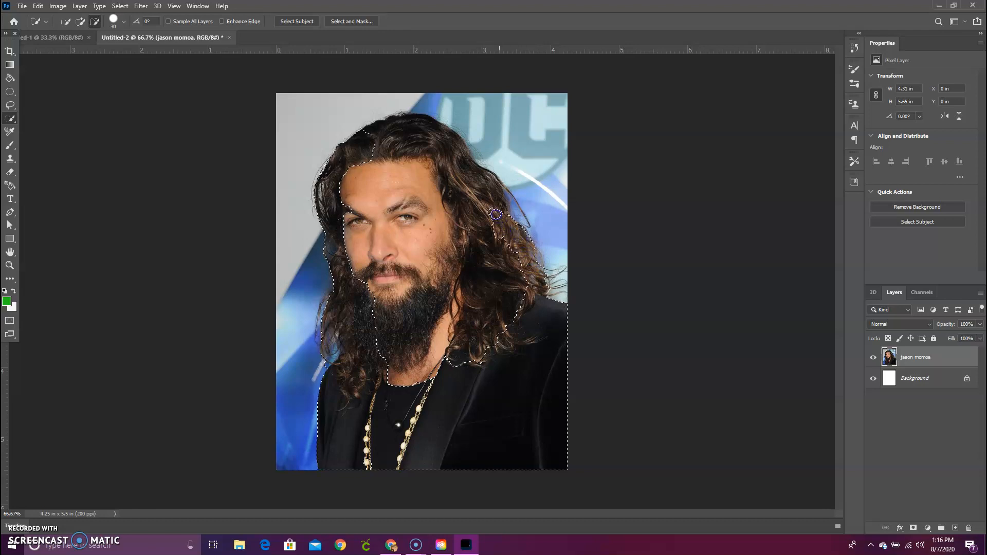
{"action": "mouse_move", "coordinate": [482, 190]}
{"action": "left_mouse_down"}
{"action": "mouse_move", "coordinate": [431, 138]}
{"action": "mouse_move", "coordinate": [418, 165]}
{"action": "mouse_move", "coordinate": [408, 143]}
{"action": "mouse_move", "coordinate": [400, 157]}
{"action": "left_mouse_up"}
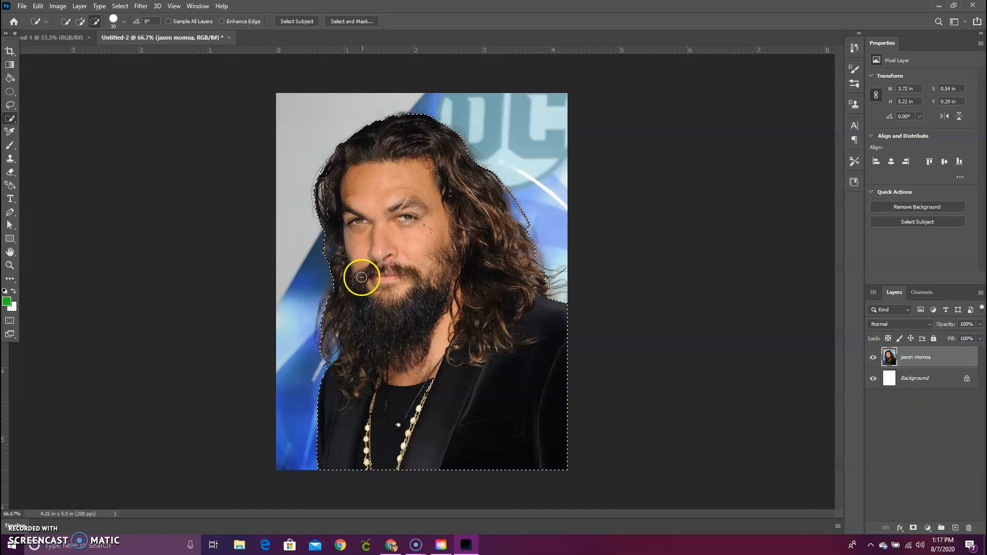
Step: Refine the selection edges around the man's hair by adding and subtracting areas, and undo the last unwanted change
{"action": "left_click", "coordinate": [80, 22]}
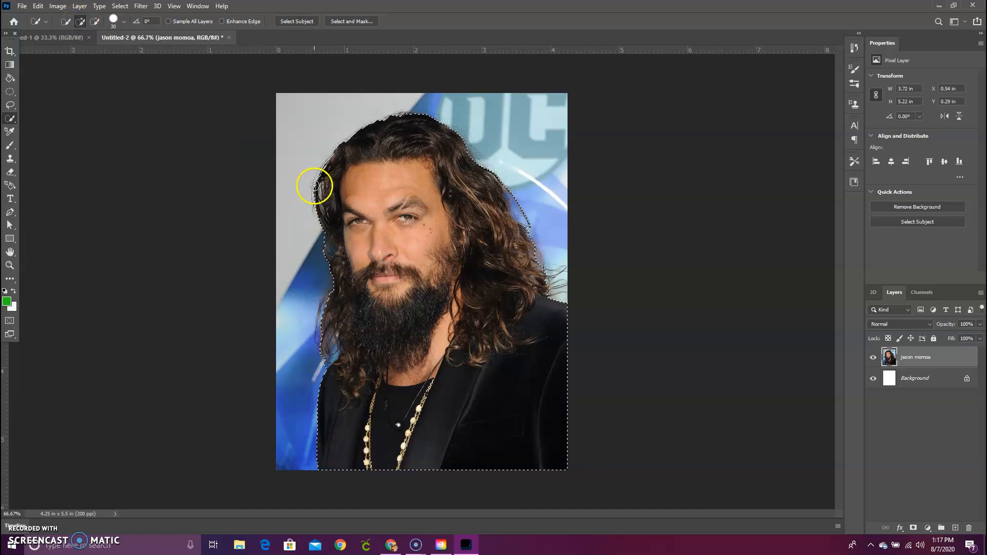
{"action": "left_click", "coordinate": [98, 25]}
{"action": "left_click", "coordinate": [96, 23]}
{"action": "left_click", "coordinate": [281, 173]}
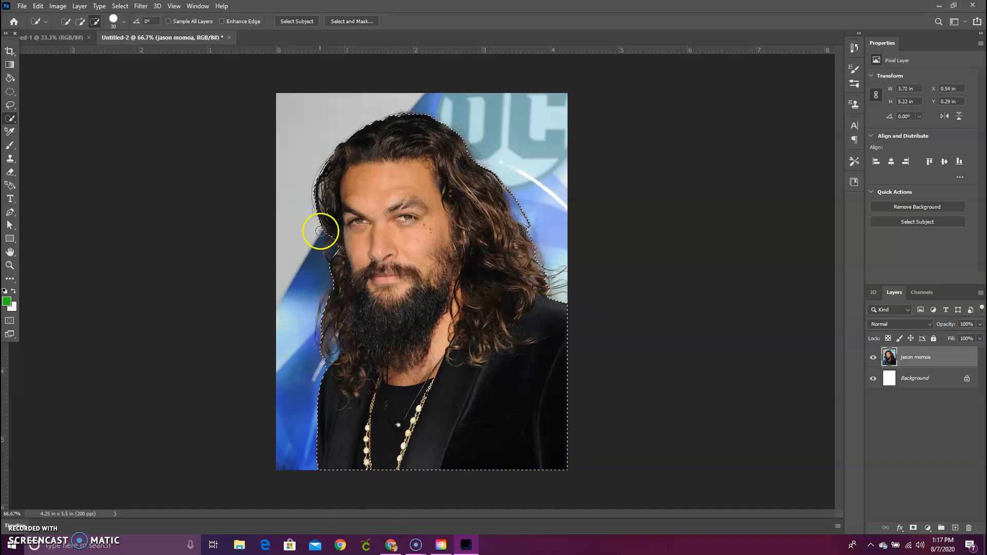
{"action": "left_click", "coordinate": [76, 22]}
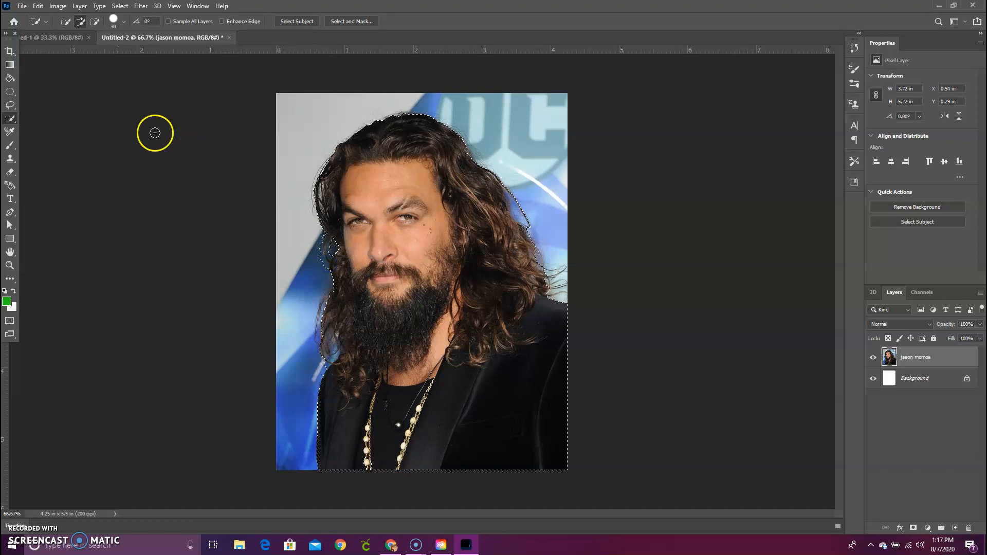
{"action": "left_click", "coordinate": [96, 24]}
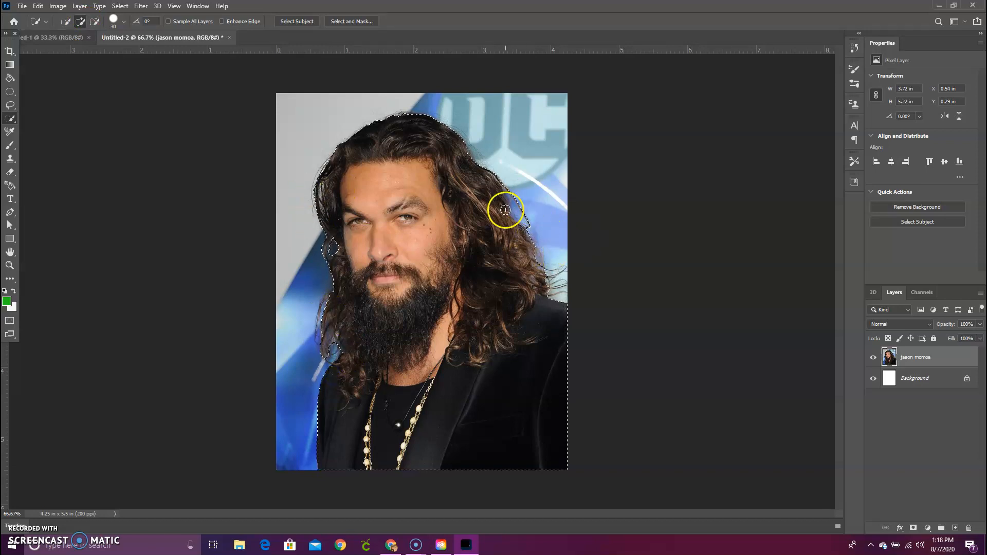
{"action": "left_click", "coordinate": [93, 23]}
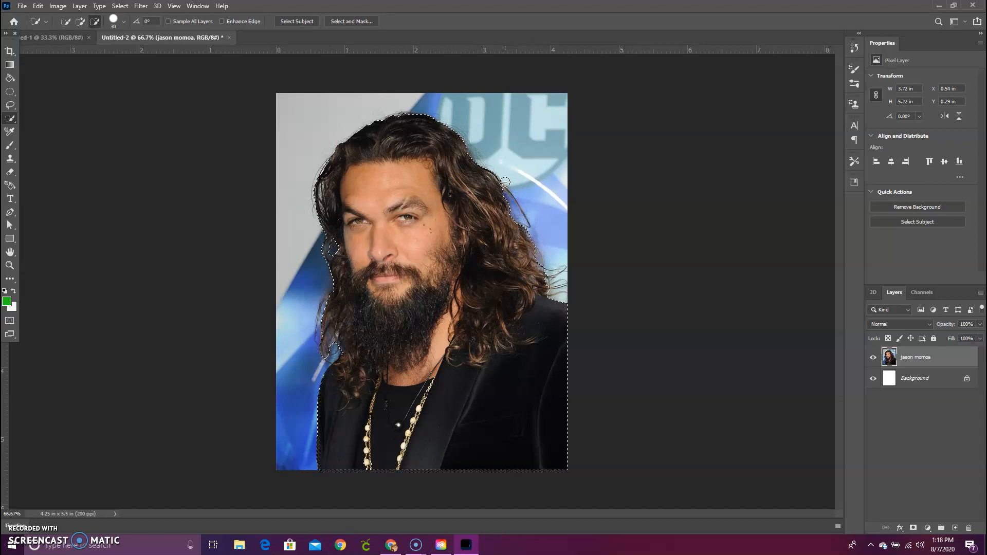
{"action": "left_click_drag", "start_coordinate": [537, 240], "coordinate": [579, 308]}
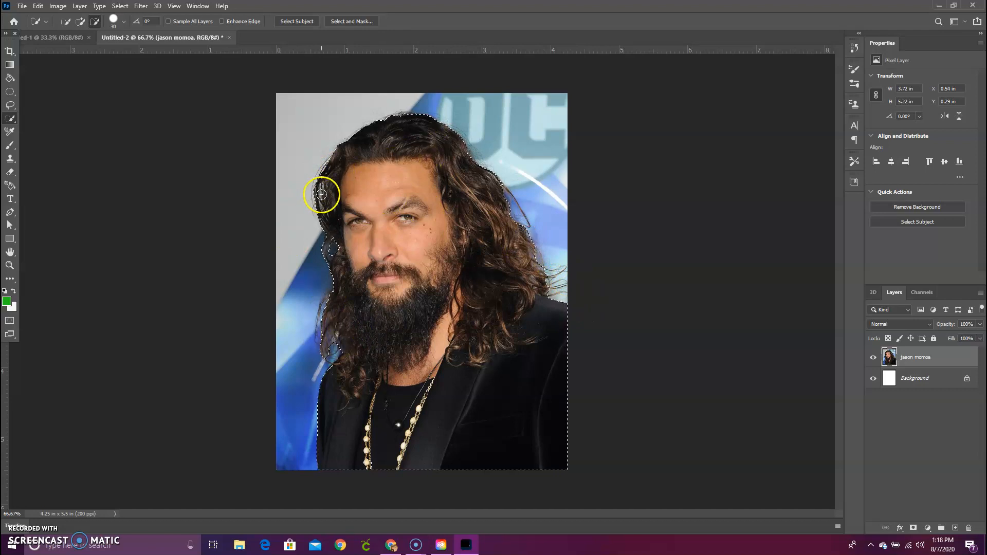
{"action": "left_click", "coordinate": [39, 7]}
{"action": "left_click", "coordinate": [45, 16]}
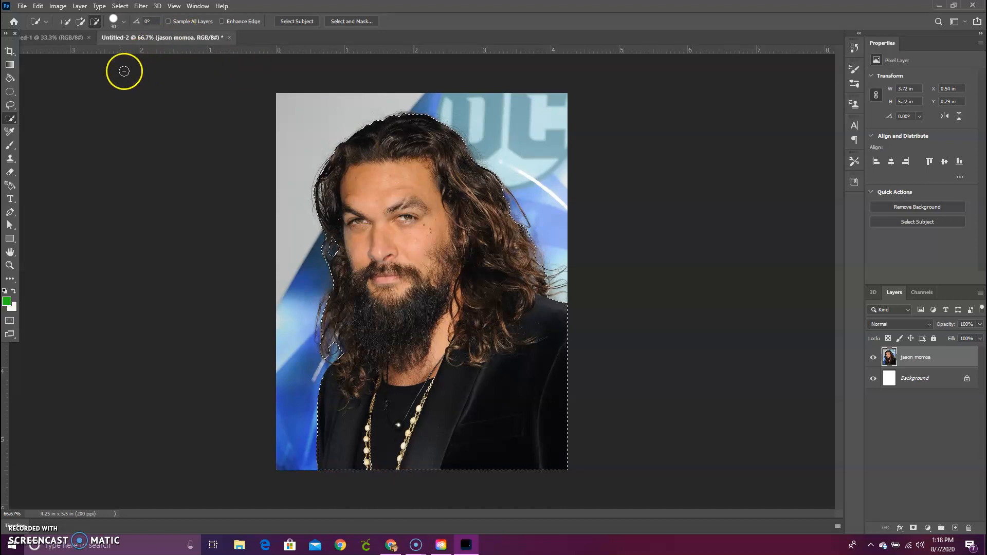
Step: Invert the selection and cut the photo's backdrop out of the jason momoa layer
{"action": "left_click", "coordinate": [120, 6]}
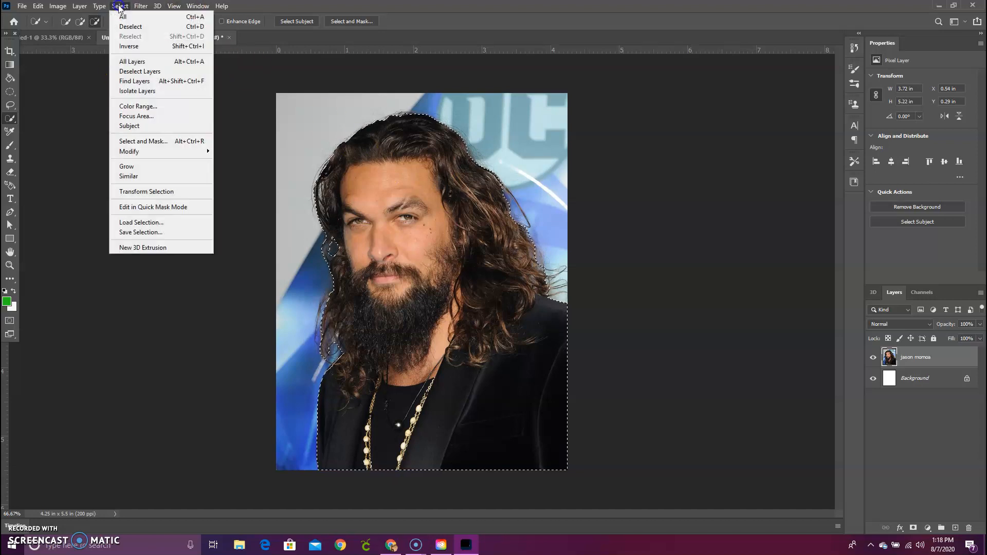
{"action": "left_click", "coordinate": [131, 47]}
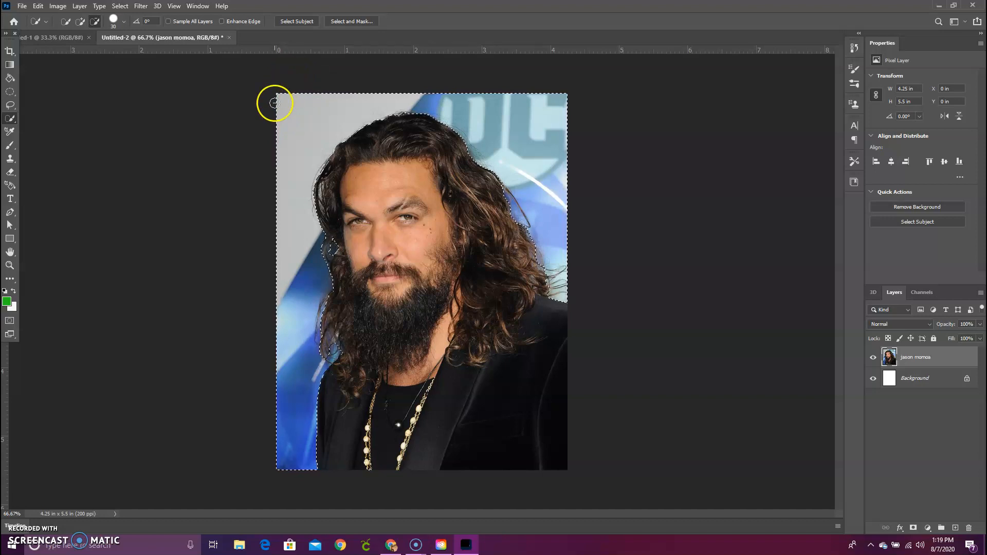
{"action": "left_click", "coordinate": [38, 6]}
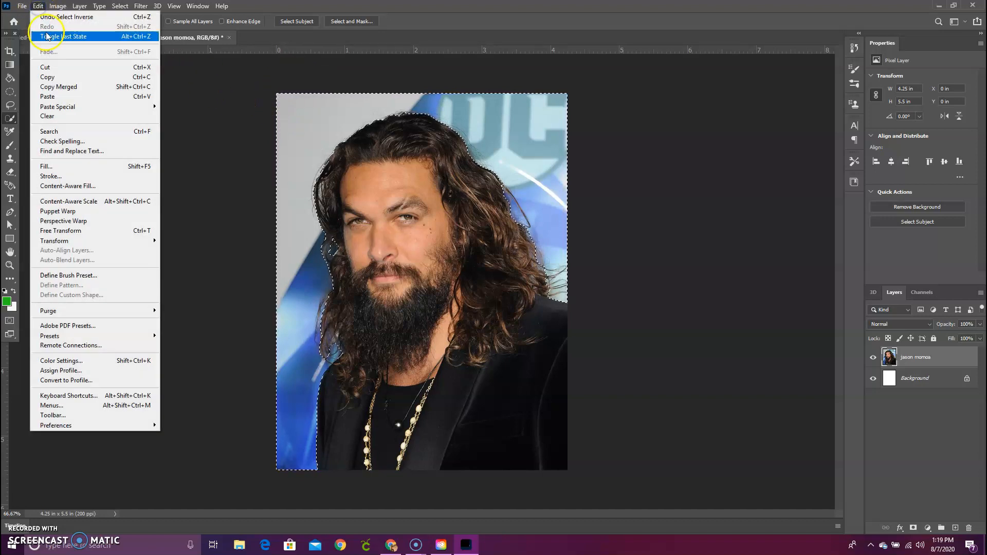
{"action": "left_click", "coordinate": [56, 67]}
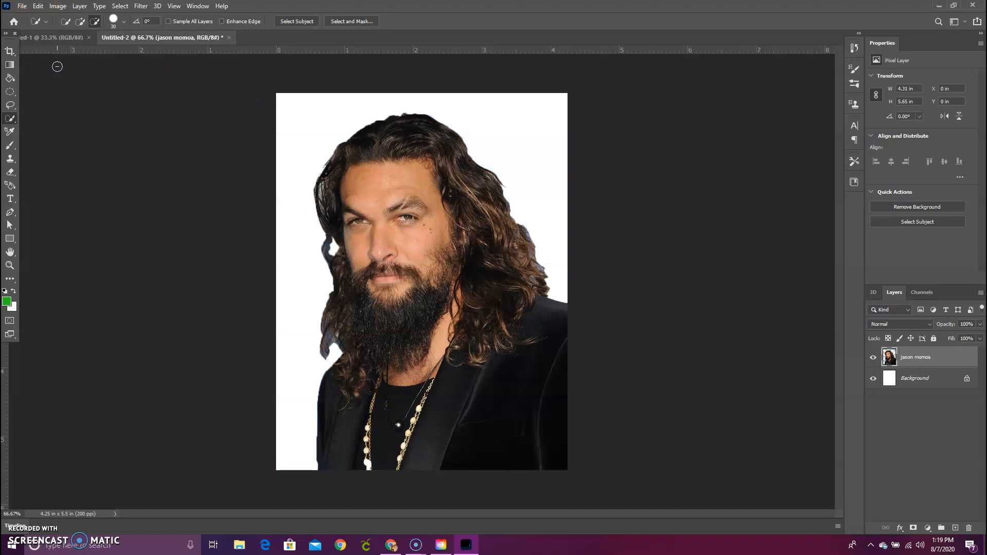
{"action": "left_click", "coordinate": [38, 6]}
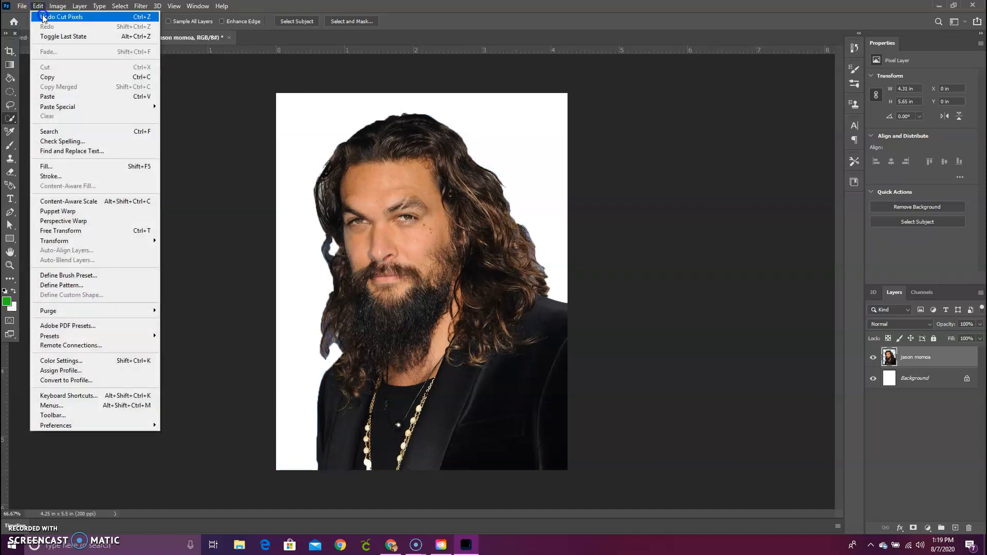
{"action": "left_click", "coordinate": [43, 16]}
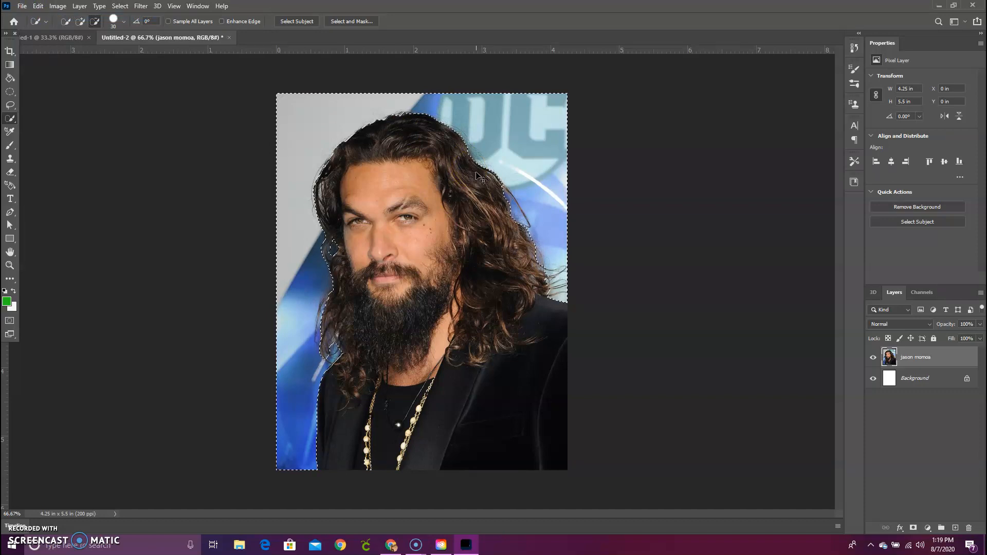
{"action": "key", "text": "ctrl+x"}
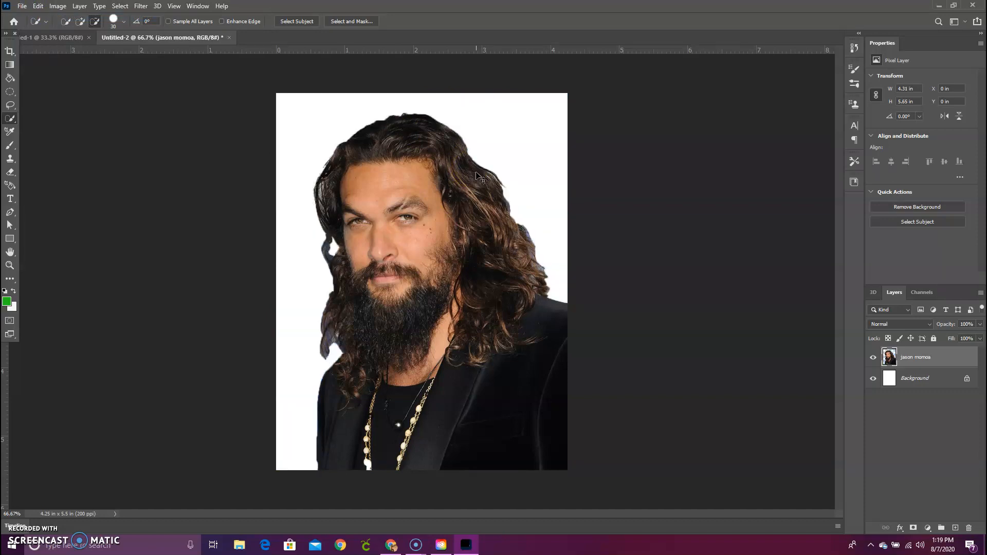
{"action": "left_click", "coordinate": [478, 199]}
{"action": "left_click", "coordinate": [499, 191]}
Step: Unlock the white Background layer and fill it with bright green #1dd50f using the Paint Bucket tool
{"action": "left_click", "coordinate": [930, 378]}
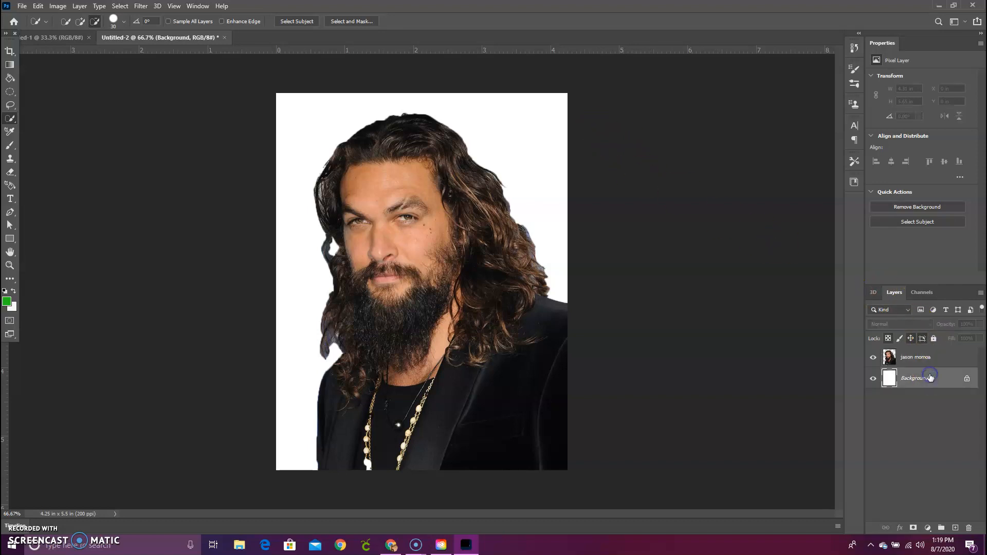
{"action": "left_click", "coordinate": [967, 382]}
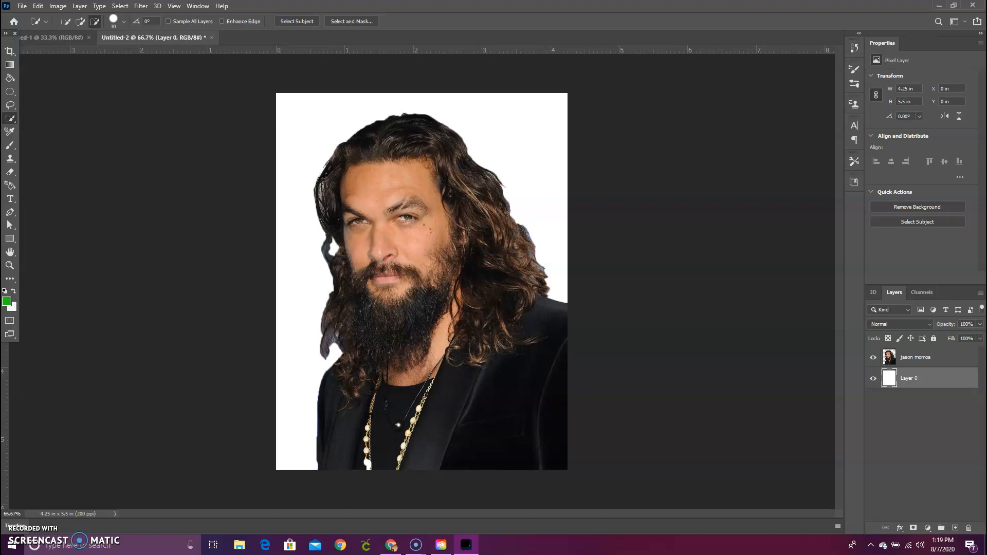
{"action": "left_click", "coordinate": [10, 79]}
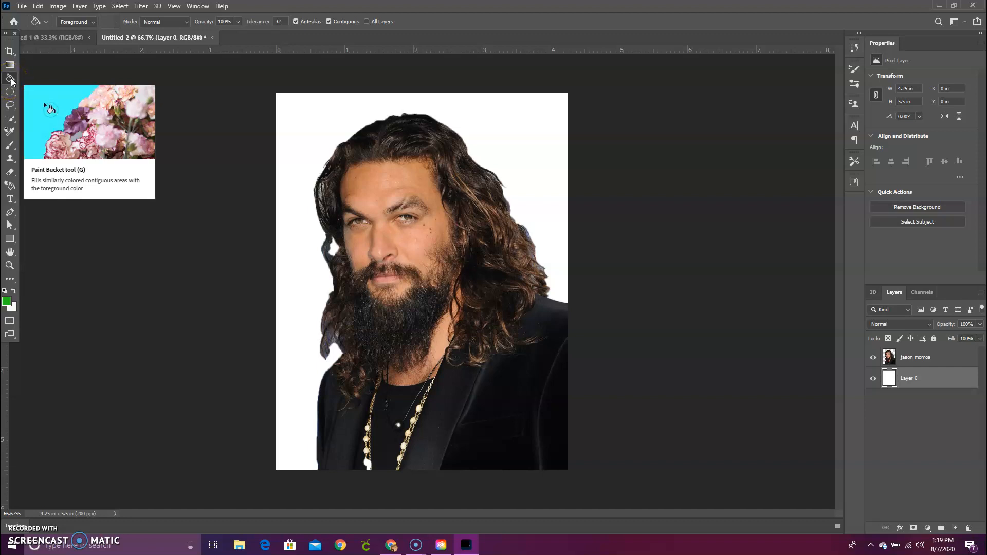
{"action": "left_click", "coordinate": [7, 302]}
{"action": "left_click", "coordinate": [730, 345]}
{"action": "left_click", "coordinate": [731, 336]}
{"action": "left_click", "coordinate": [734, 327]}
{"action": "left_click", "coordinate": [736, 347]}
{"action": "left_click", "coordinate": [730, 319]}
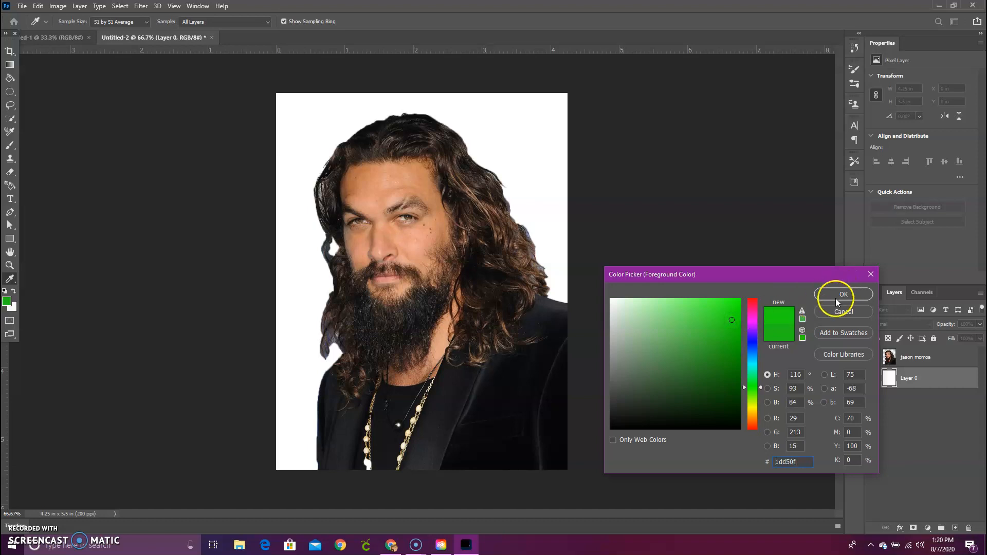
{"action": "left_click", "coordinate": [837, 295]}
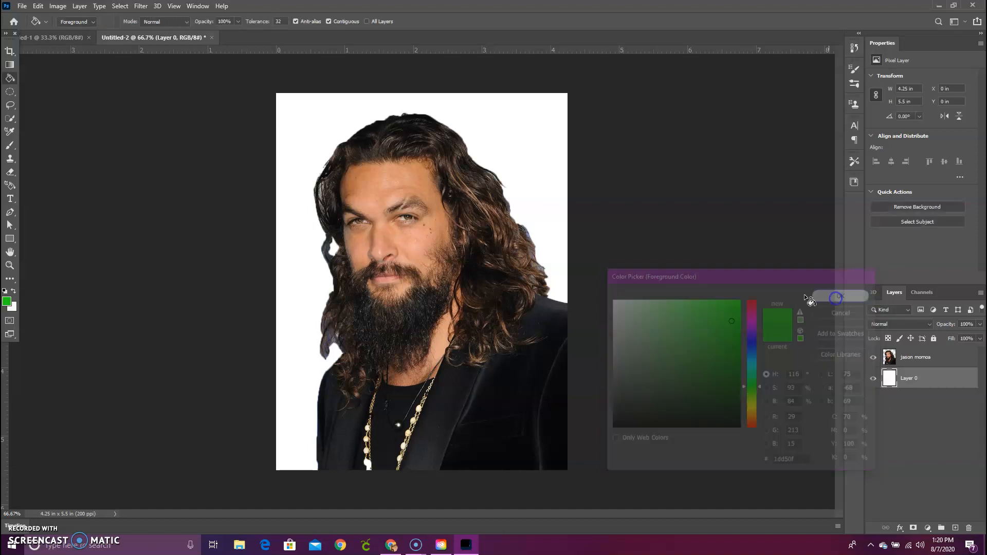
{"action": "left_click", "coordinate": [518, 156]}
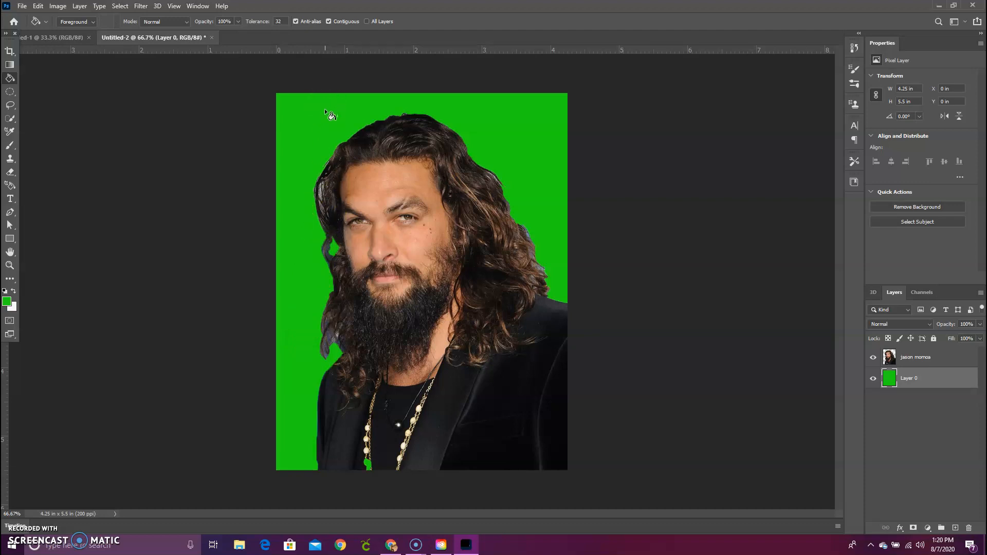
{"action": "left_click", "coordinate": [78, 40]}
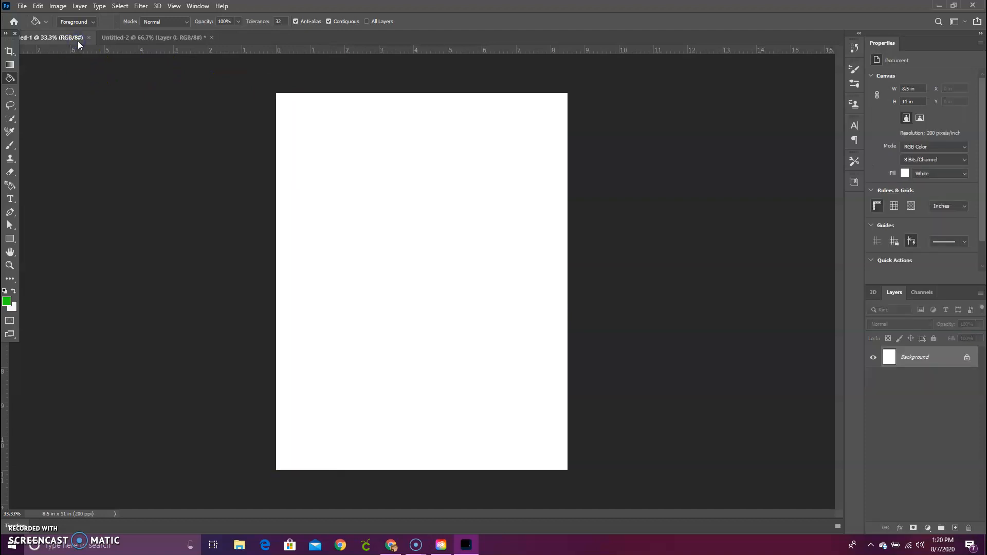
{"action": "left_click", "coordinate": [117, 37]}
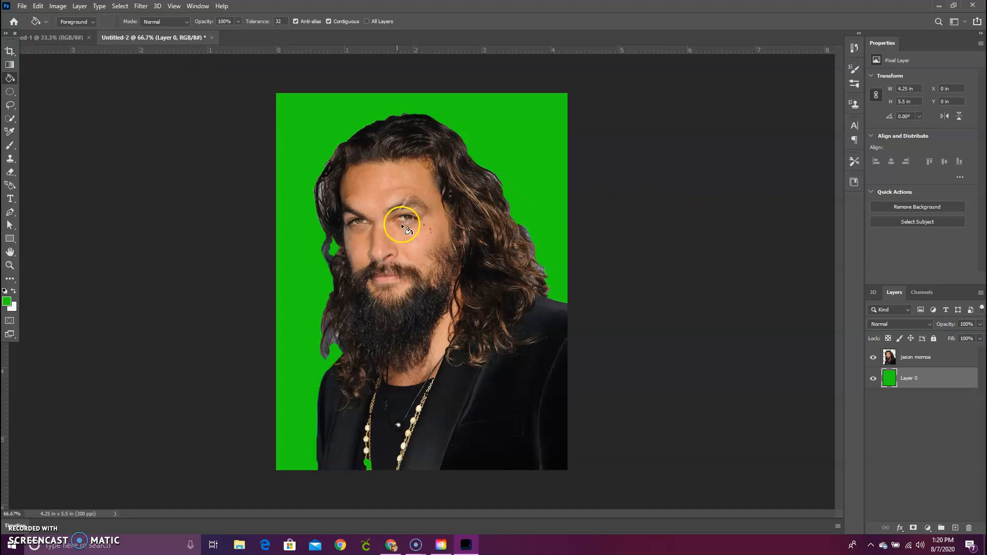
{"action": "left_click", "coordinate": [38, 38]}
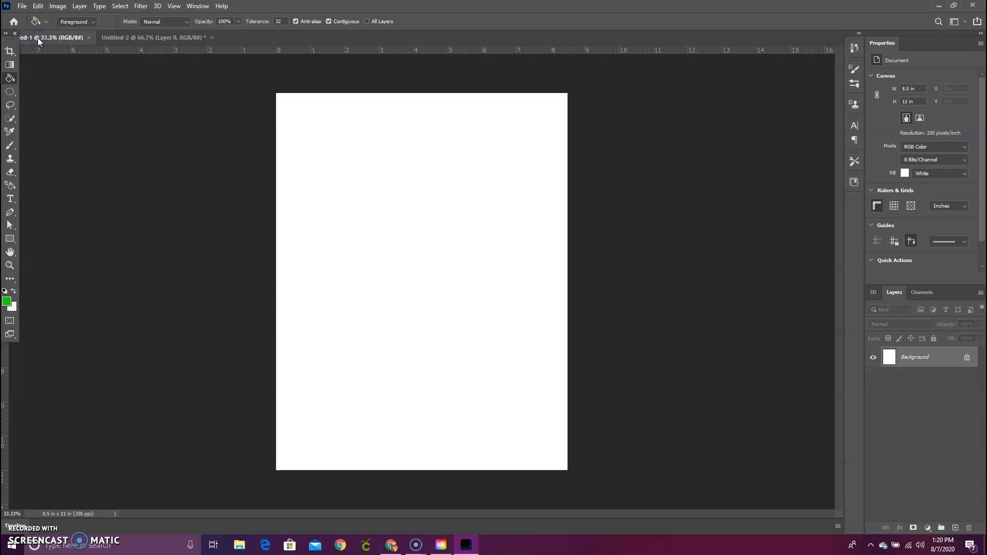
{"action": "left_click", "coordinate": [132, 38]}
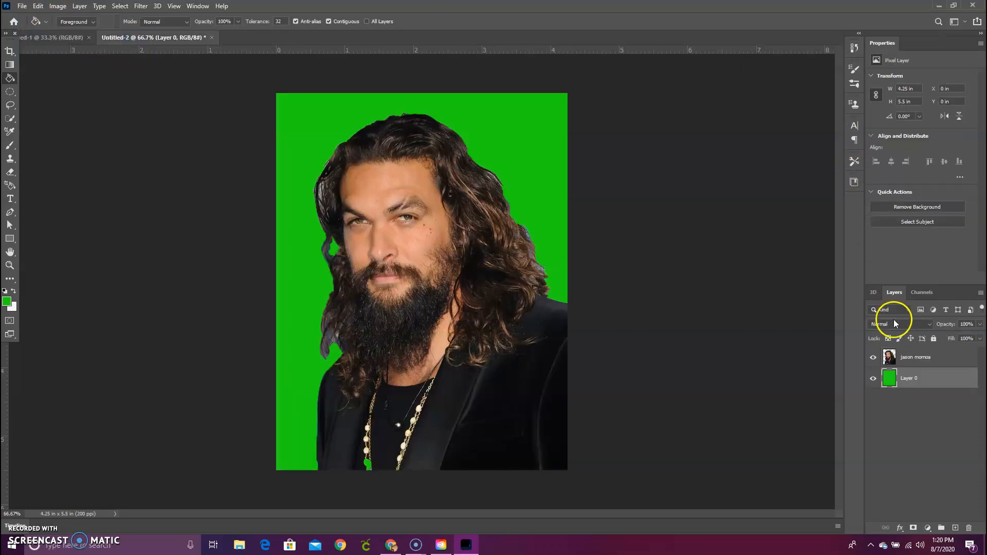
Step: Try duplicating the jason momoa layer and the green Layer 0 together into the Untitled-1 document, and open that document
{"action": "left_click", "coordinate": [915, 360]}
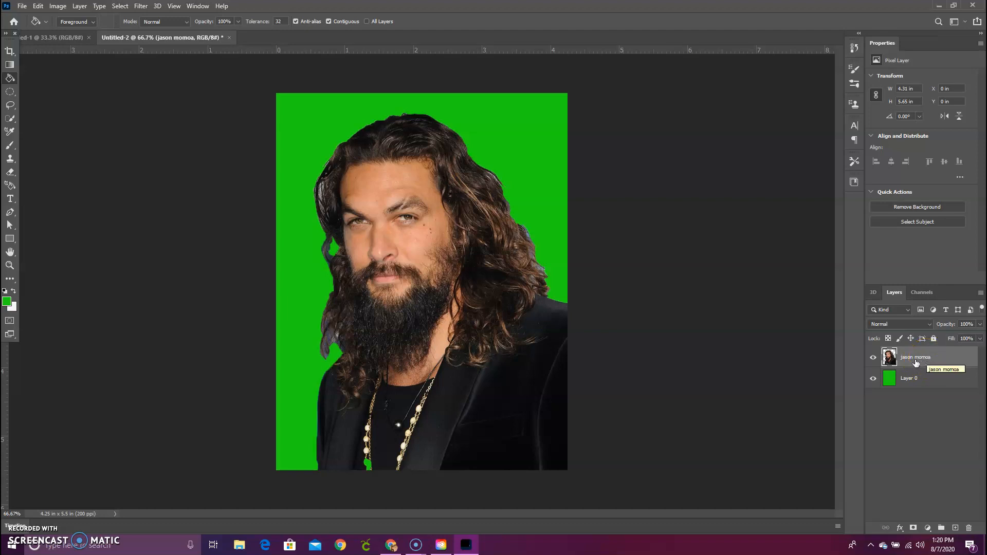
{"action": "right_click", "coordinate": [916, 363]}
{"action": "left_click", "coordinate": [923, 360]}
{"action": "left_click", "coordinate": [916, 360]}
{"action": "left_click", "coordinate": [917, 379], "text": "shift"}
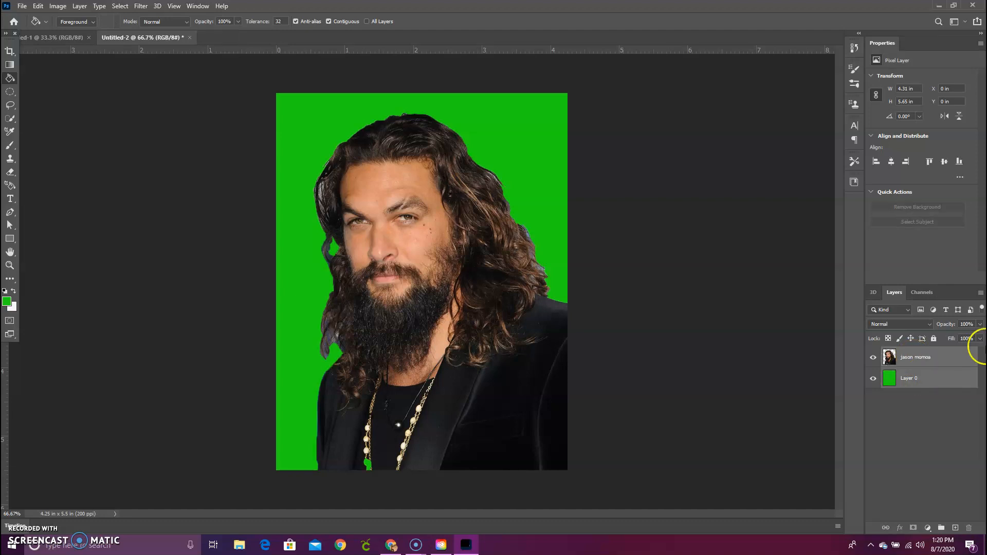
{"action": "right_click", "coordinate": [932, 377]}
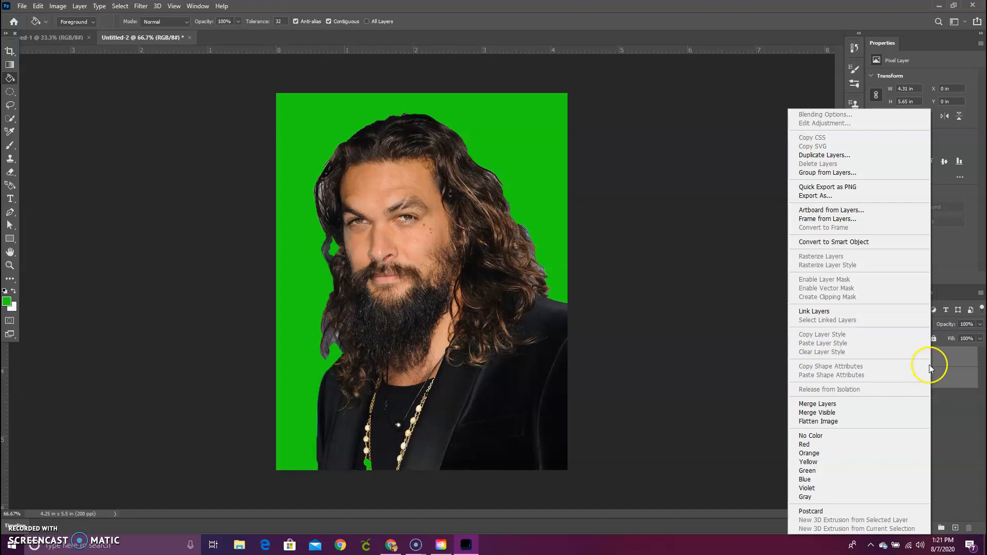
{"action": "left_click", "coordinate": [825, 155]}
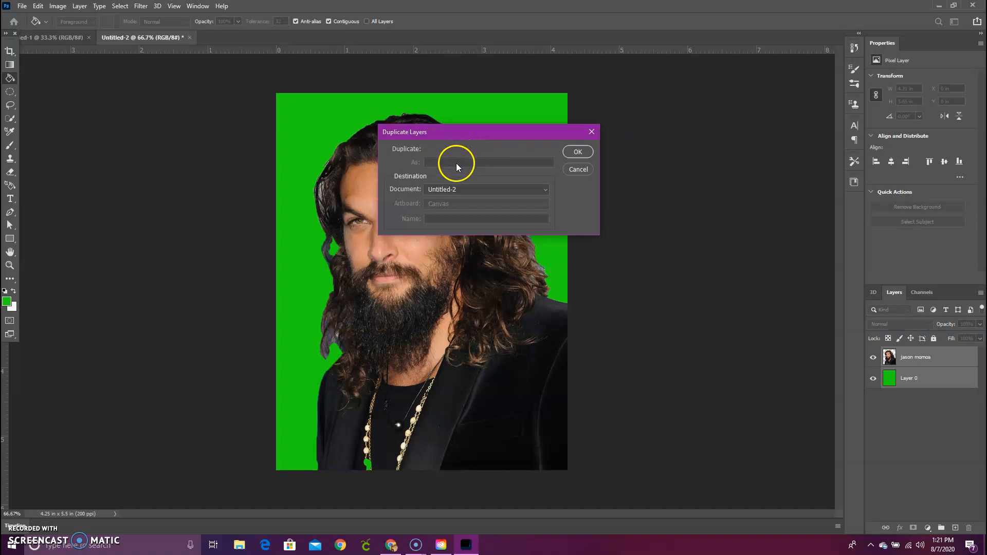
{"action": "left_click", "coordinate": [468, 192]}
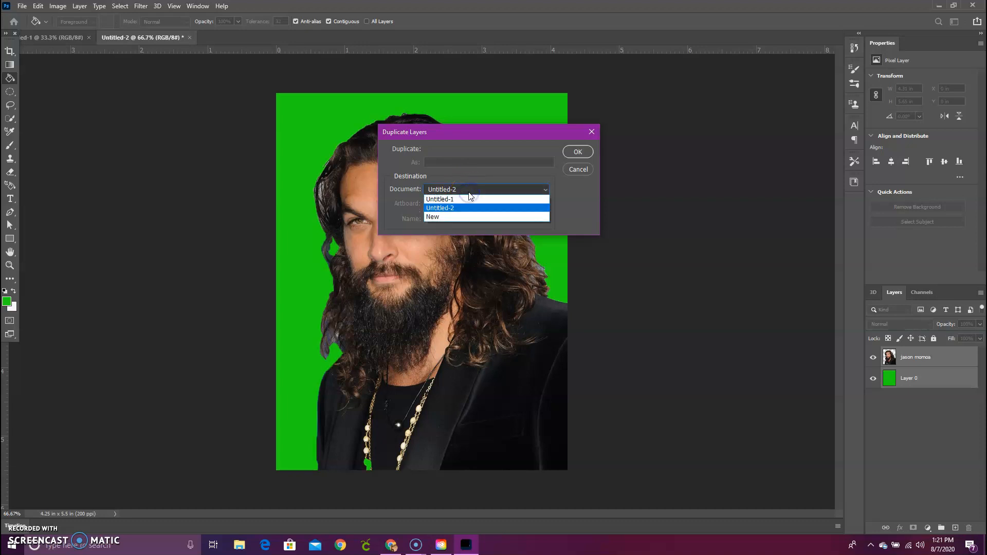
{"action": "left_click", "coordinate": [469, 193]}
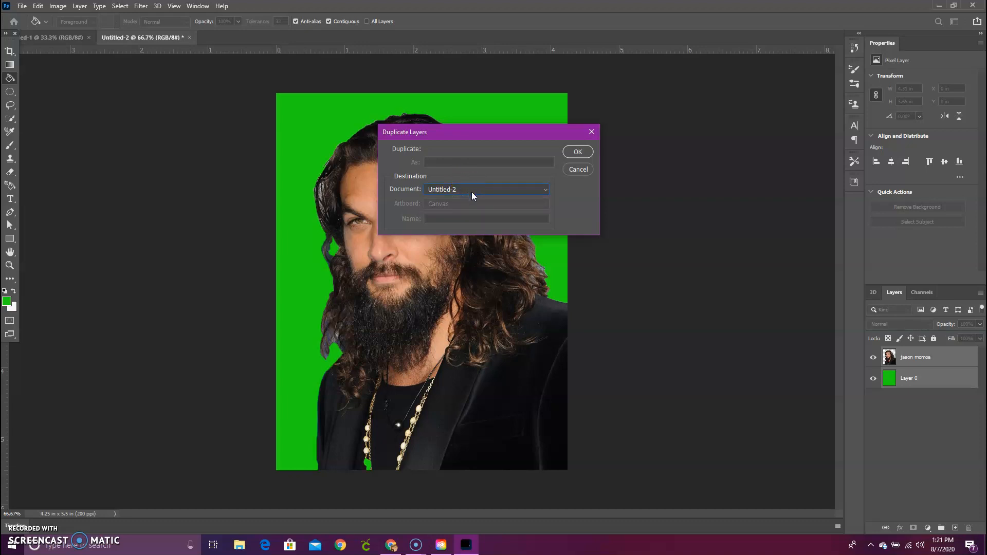
{"action": "left_click", "coordinate": [471, 194]}
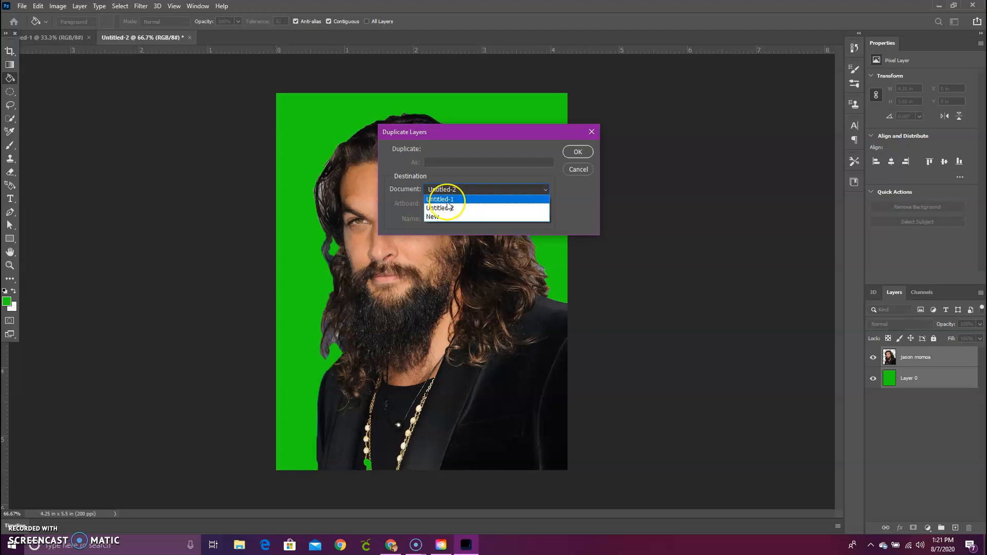
{"action": "left_click", "coordinate": [439, 202]}
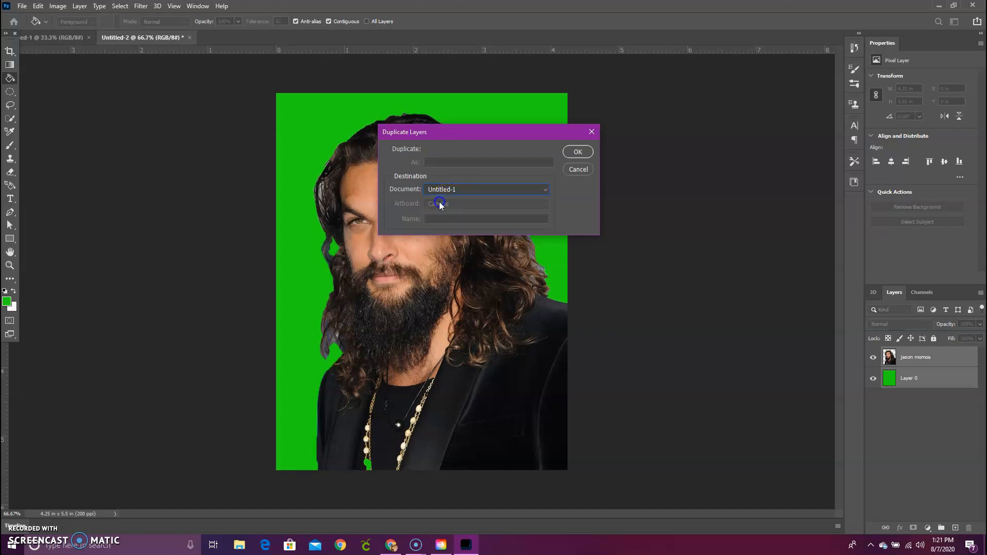
{"action": "left_click", "coordinate": [580, 152]}
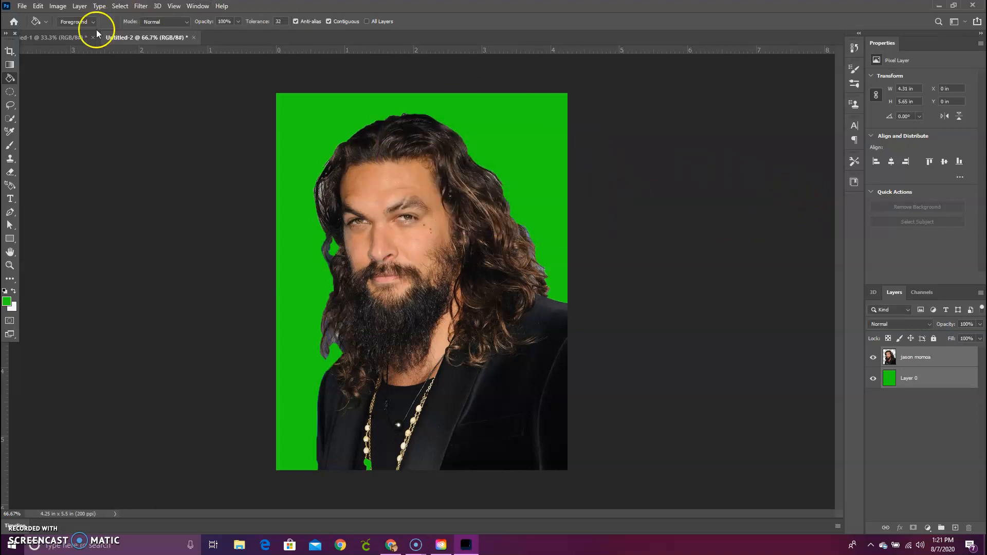
{"action": "left_click", "coordinate": [71, 38]}
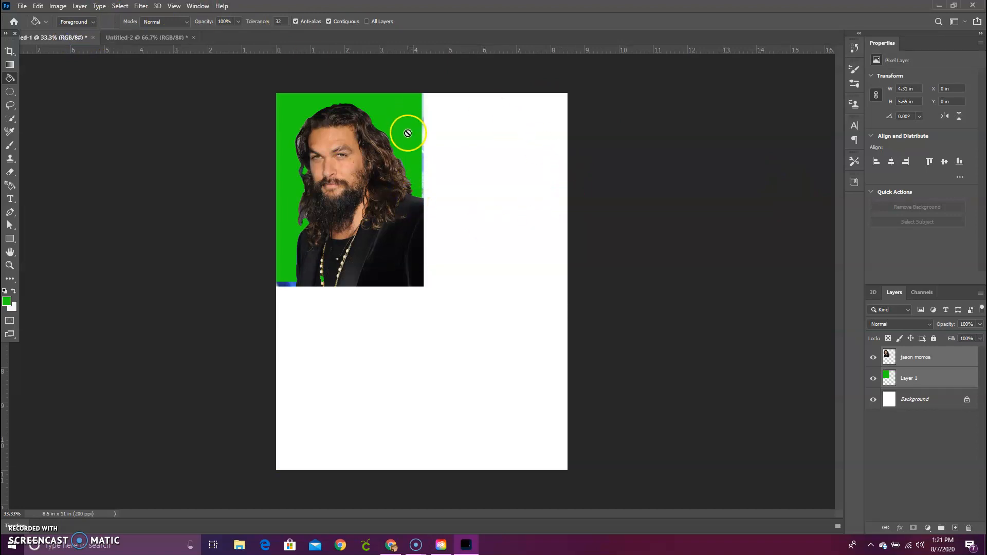
Step: Inspect the edges of the duplicated portrait in Untitled-1 and undo the layer duplication
{"action": "left_click", "coordinate": [419, 101]}
{"action": "left_click", "coordinate": [414, 167]}
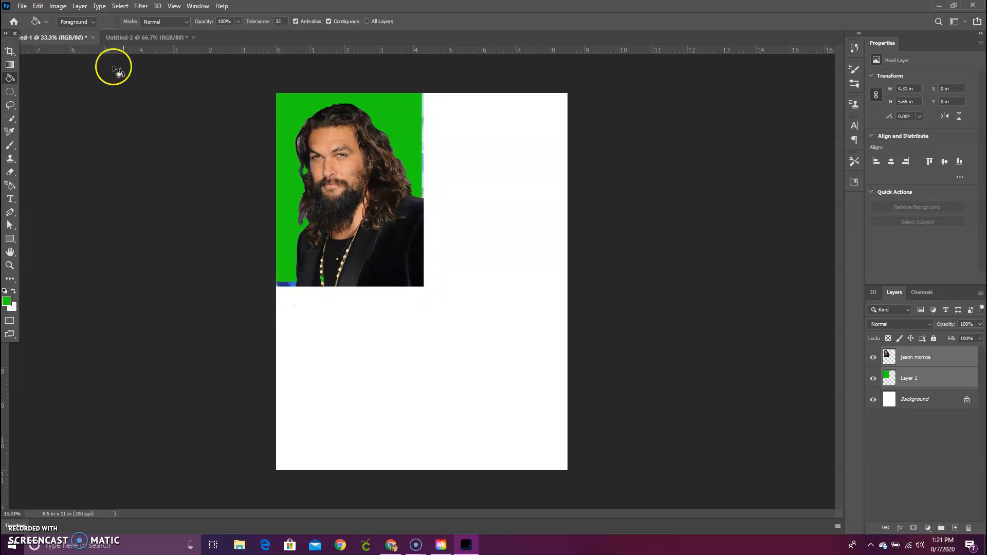
{"action": "left_click", "coordinate": [38, 6]}
{"action": "left_click", "coordinate": [53, 17]}
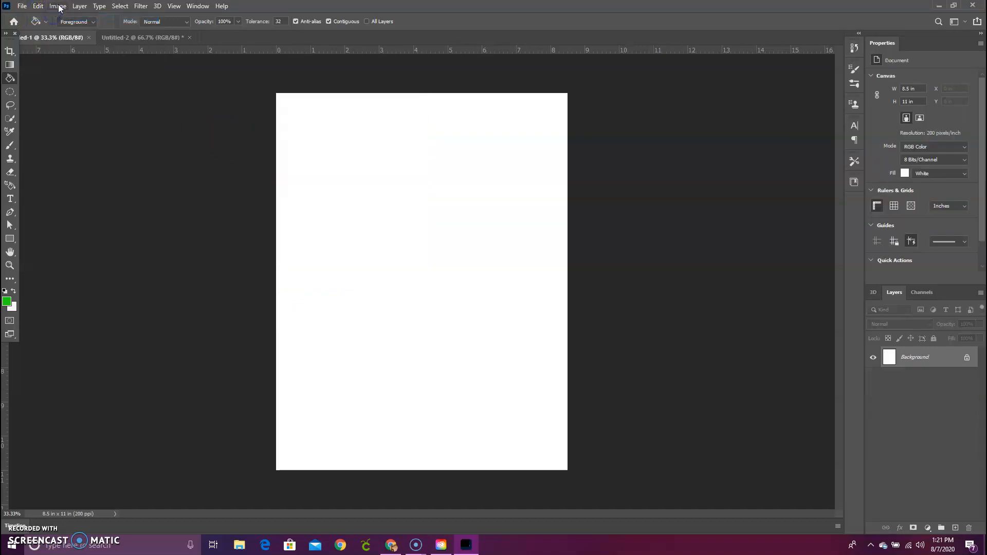
Step: Crop Untitled-2 to its existing canvas bounds, deleting the layer pixels that extend beyond them, and switch to the Move tool
{"action": "left_click", "coordinate": [137, 37]}
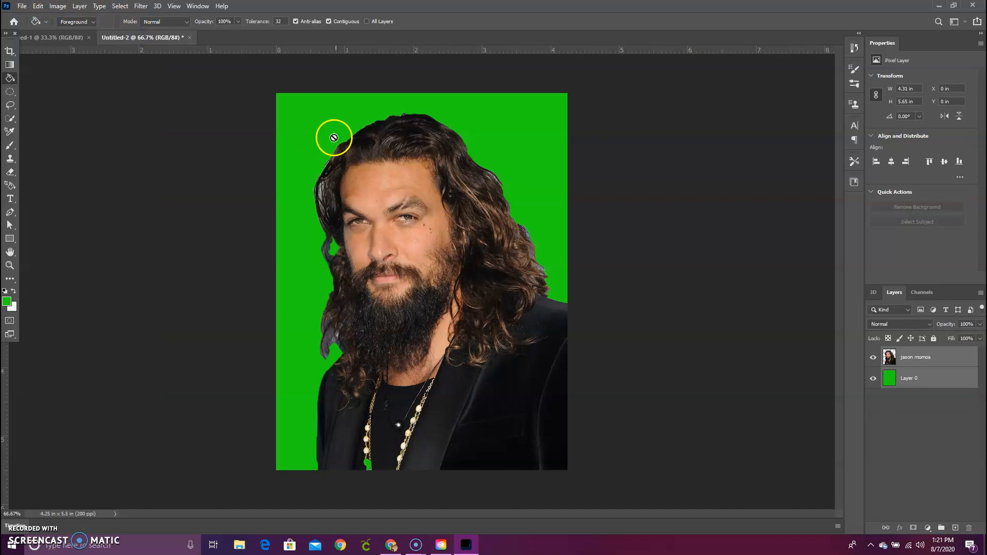
{"action": "left_click", "coordinate": [13, 55]}
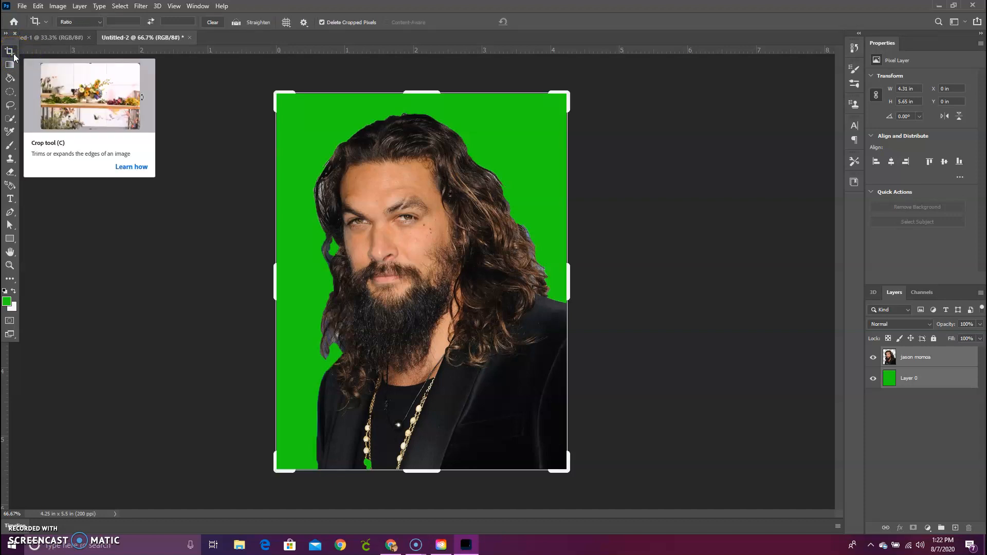
{"action": "left_click_drag", "start_coordinate": [278, 92], "coordinate": [278, 93]}
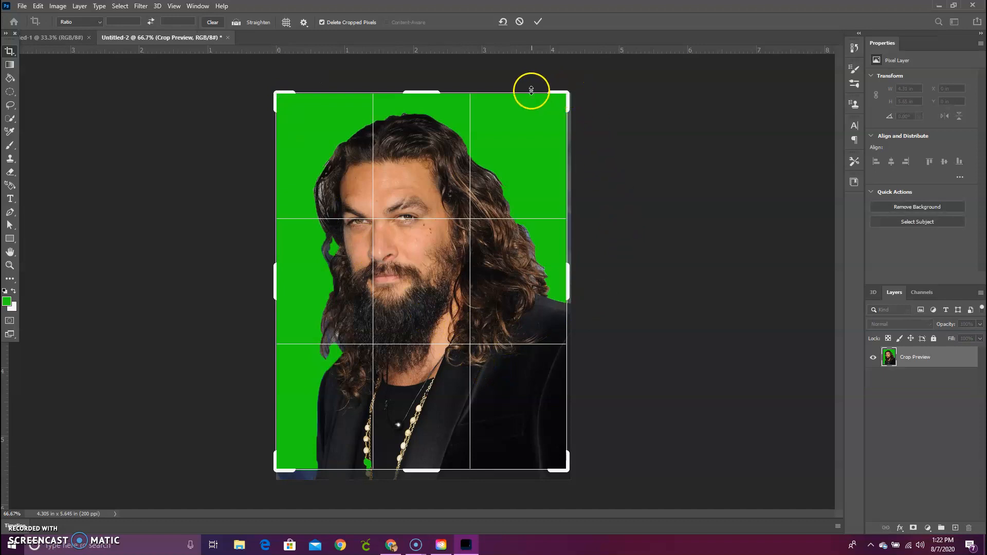
{"action": "left_click", "coordinate": [538, 22]}
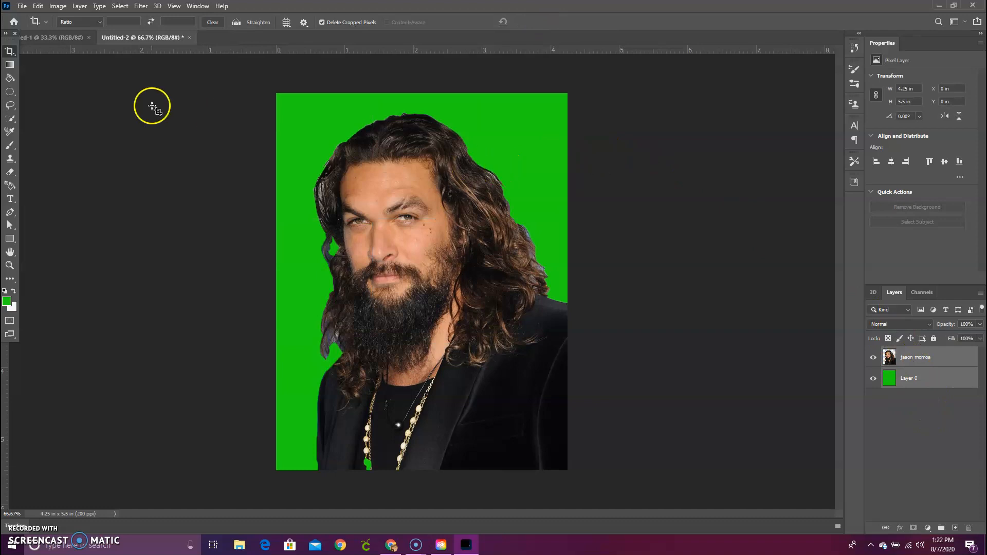
{"action": "right_click", "coordinate": [9, 51]}
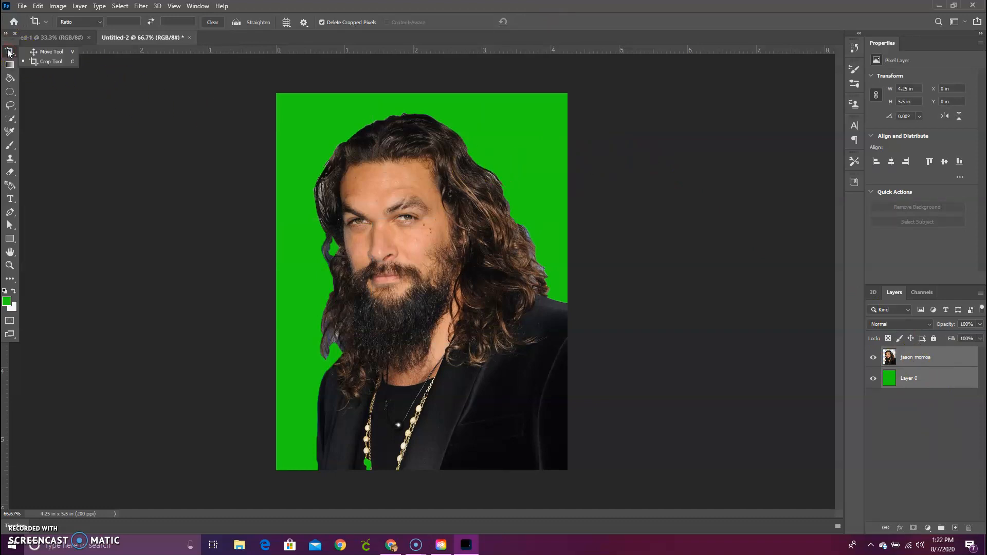
{"action": "left_click", "coordinate": [27, 51]}
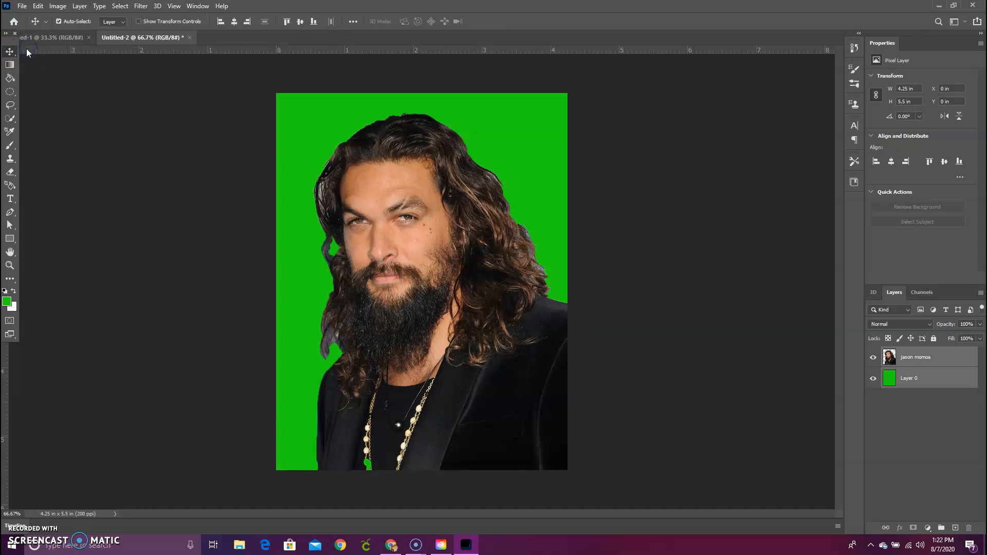
{"action": "mouse_move", "coordinate": [402, 209]}
{"action": "left_mouse_down"}
{"action": "mouse_move", "coordinate": [393, 188]}
{"action": "mouse_move", "coordinate": [414, 223]}
{"action": "mouse_move", "coordinate": [404, 215]}
{"action": "left_mouse_up"}
Step: Duplicate the cropped jason momoa layer and green Layer 0 into the Untitled-1 document and switch to that document
{"action": "left_click", "coordinate": [936, 359]}
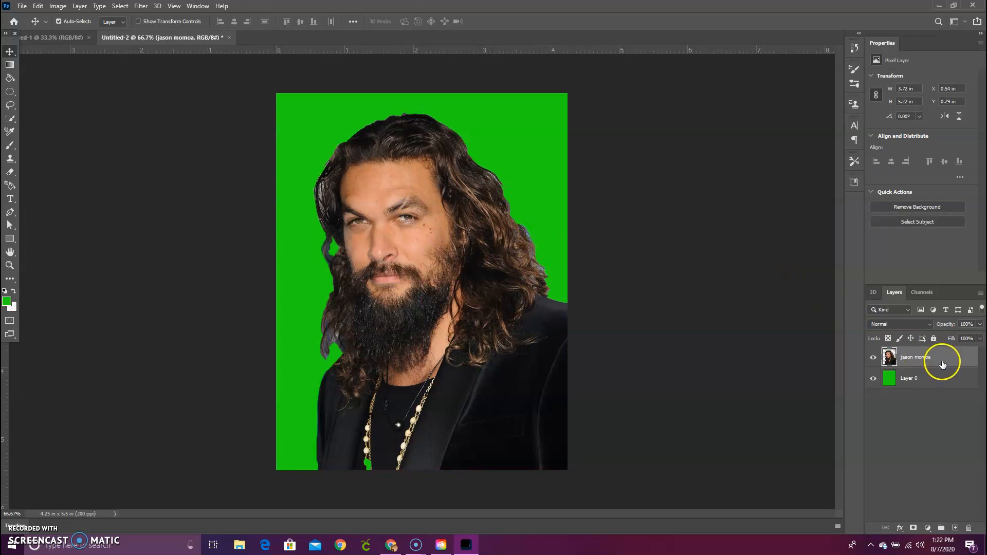
{"action": "right_click", "coordinate": [949, 359]}
{"action": "left_click", "coordinate": [951, 358]}
{"action": "left_click", "coordinate": [936, 380], "text": "shift"}
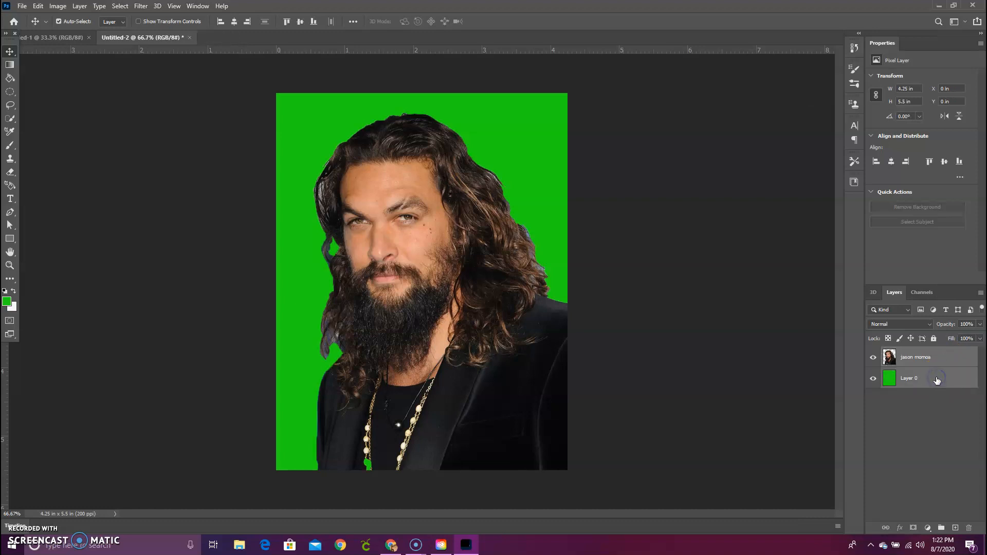
{"action": "left_click", "coordinate": [940, 373]}
{"action": "right_click", "coordinate": [940, 373]}
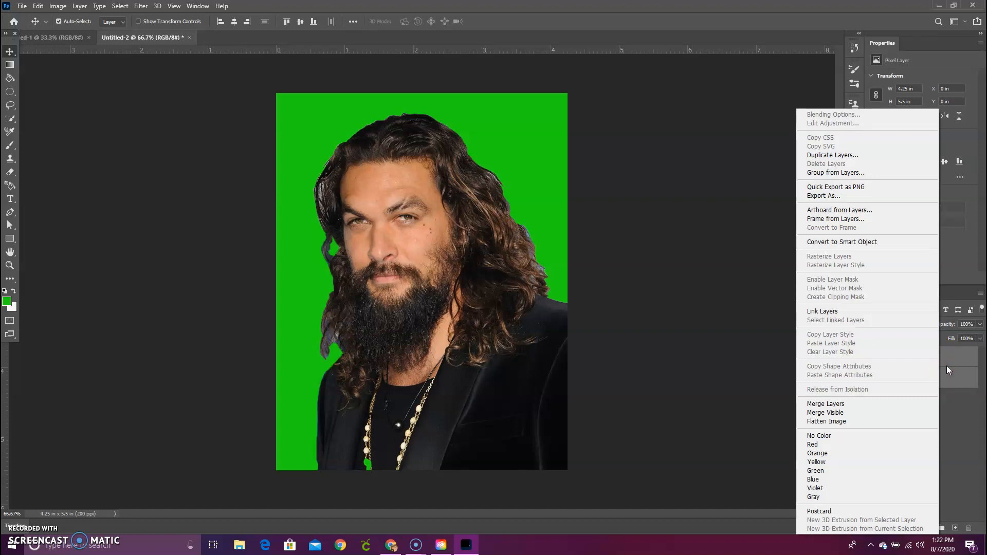
{"action": "left_click", "coordinate": [848, 161]}
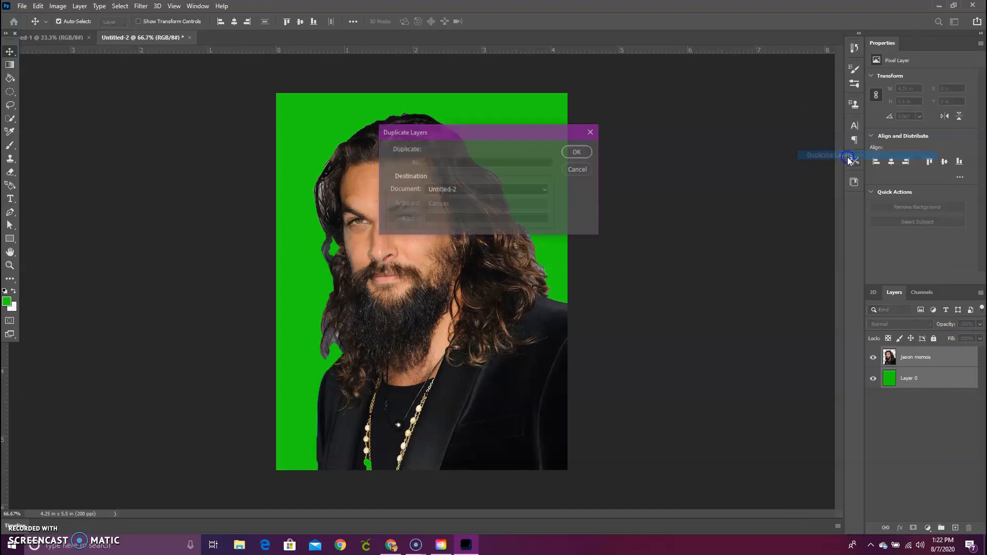
{"action": "left_click", "coordinate": [434, 192]}
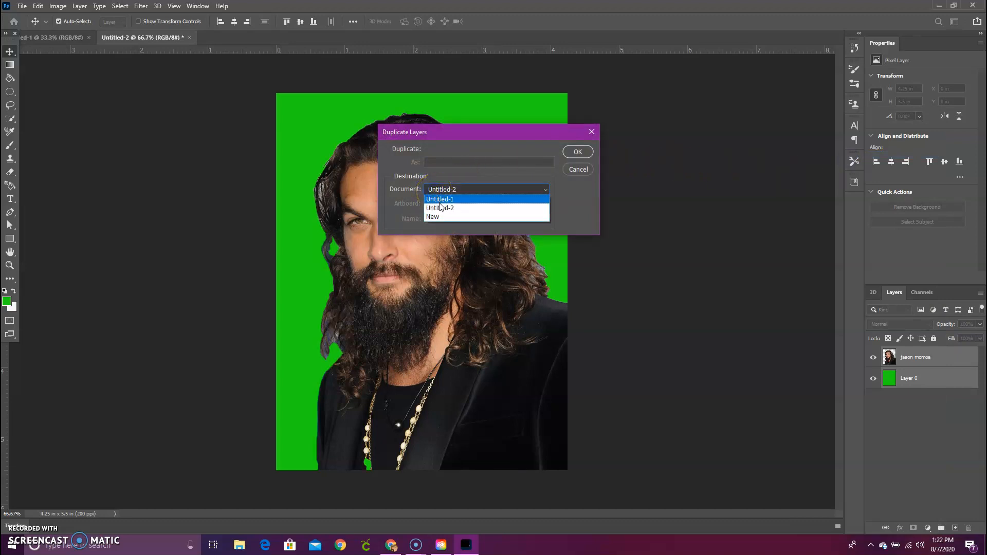
{"action": "left_click", "coordinate": [441, 201]}
{"action": "left_click", "coordinate": [593, 151]}
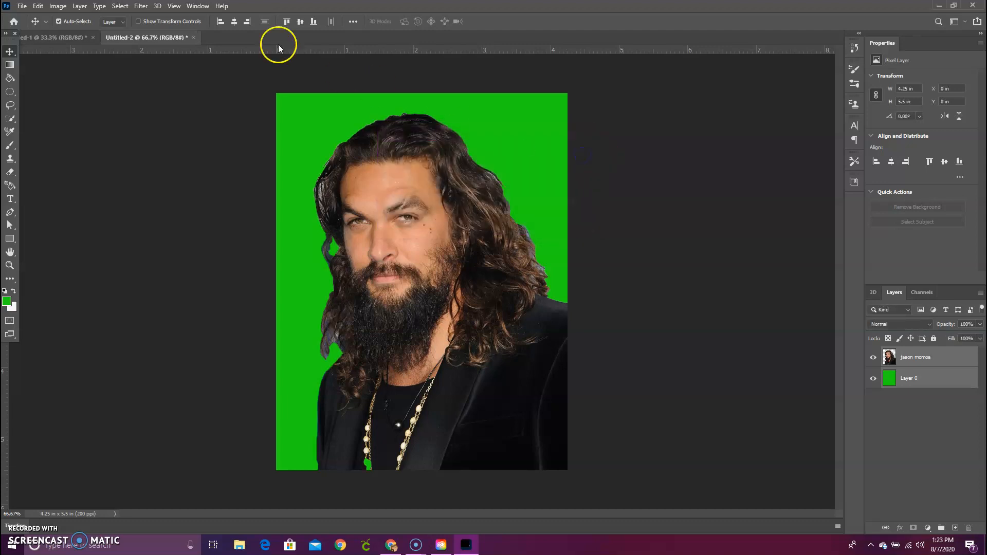
{"action": "left_click", "coordinate": [47, 38]}
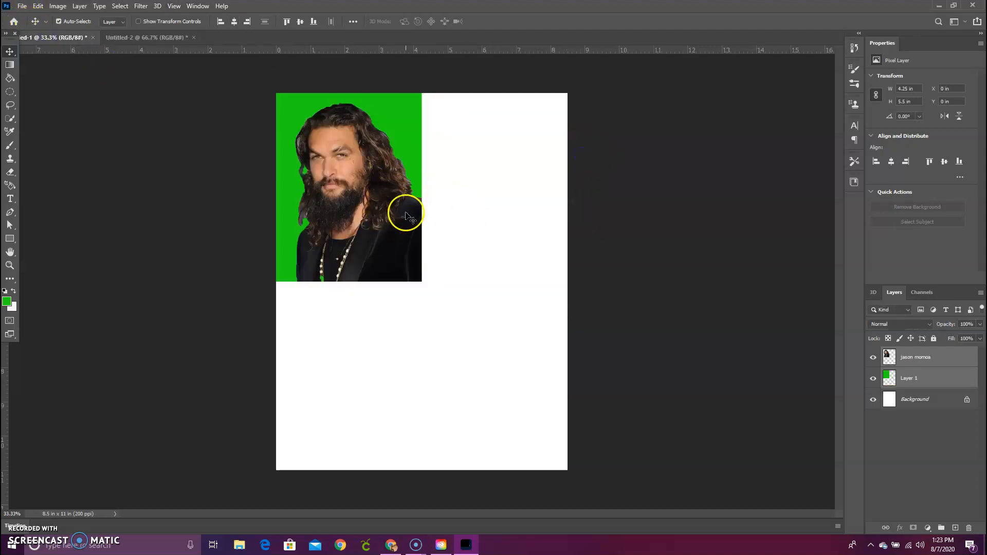